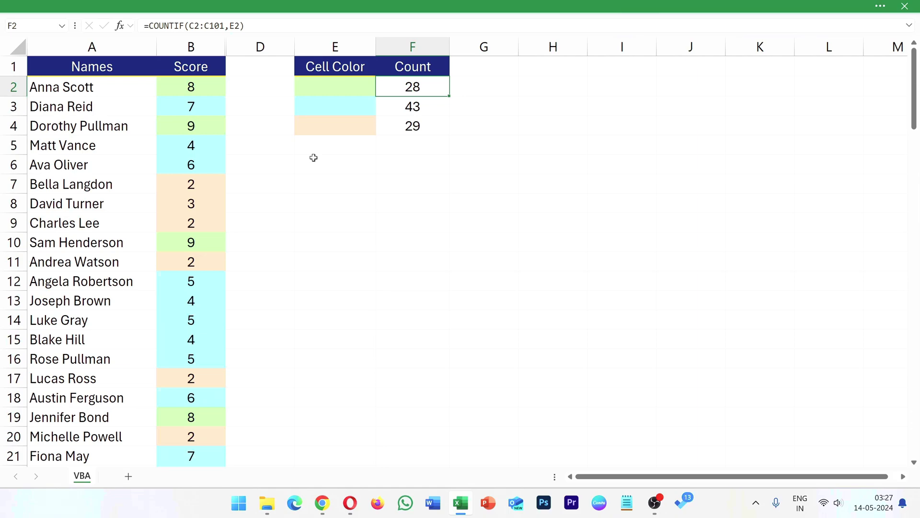
Change B4's score from 9 to 5 so it shades cyan and the counts become 27, 44 and 29.
{"action": "left_click", "coordinate": [204, 126]}
{"action": "type", "text": "5"}
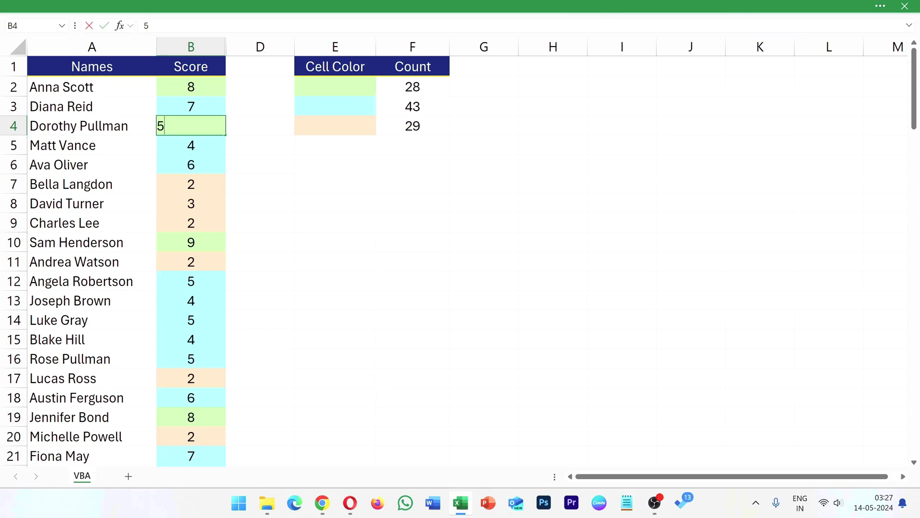
{"action": "key", "text": "Return"}
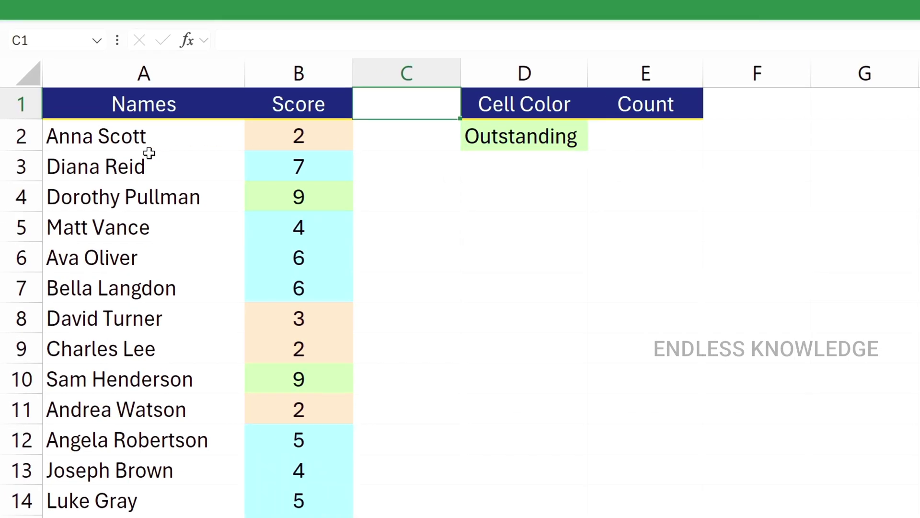
Select the score cells B2:B12, then reselect B2 and reveal the auto-hidden ribbon.
{"action": "left_click", "coordinate": [151, 136]}
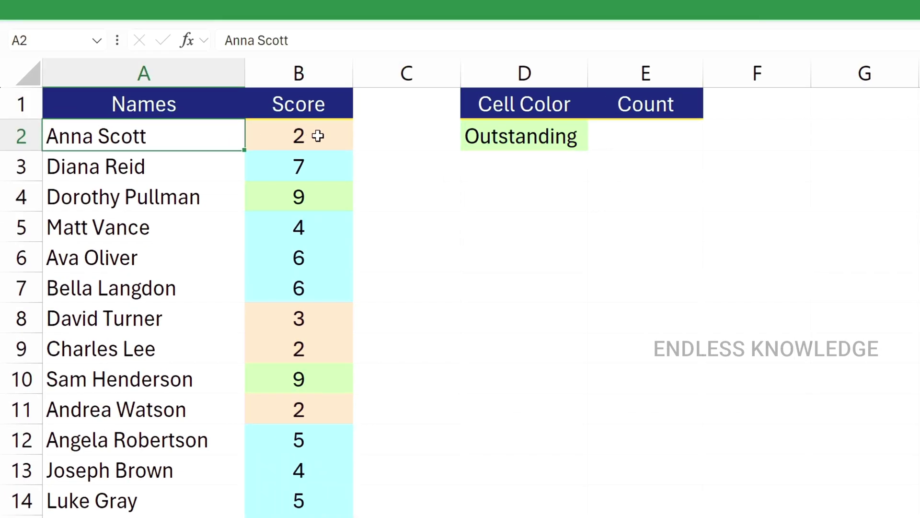
{"action": "left_click", "coordinate": [317, 136]}
{"action": "scroll", "coordinate": [318, 137], "scroll_direction": "down", "scroll_amount": 5}
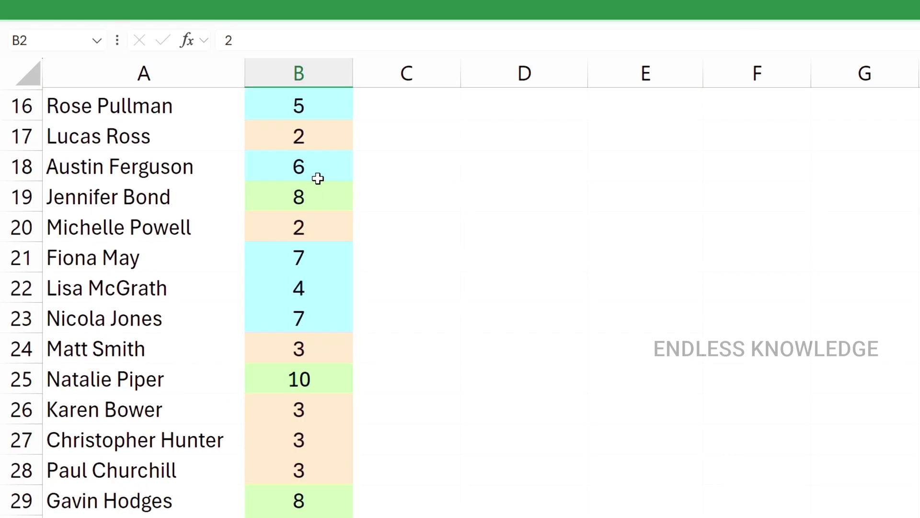
{"action": "scroll", "coordinate": [318, 178], "scroll_direction": "up", "scroll_amount": 5}
{"action": "mouse_move", "coordinate": [320, 144]}
{"action": "left_mouse_down"}
{"action": "mouse_move", "coordinate": [334, 184]}
{"action": "mouse_move", "coordinate": [319, 439]}
{"action": "left_mouse_up"}
{"action": "left_click", "coordinate": [314, 235]}
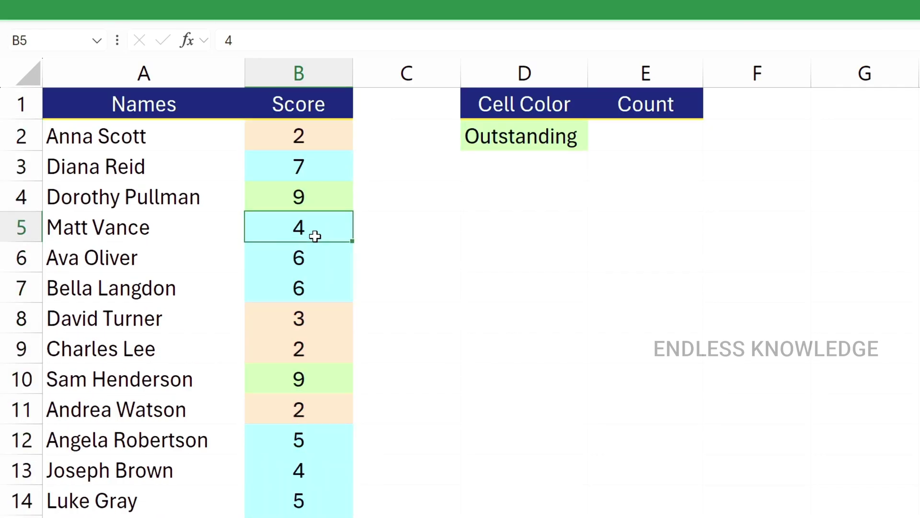
{"action": "left_click", "coordinate": [327, 138]}
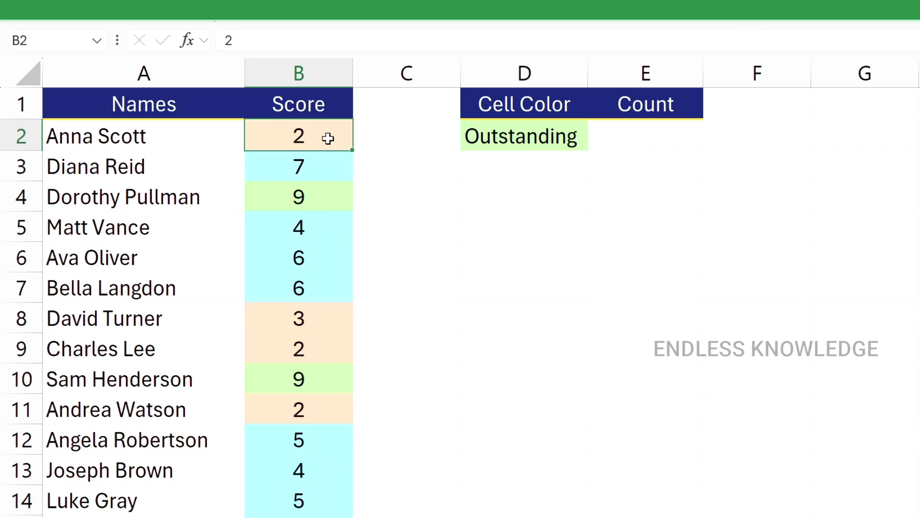
{"action": "left_click", "coordinate": [400, 3]}
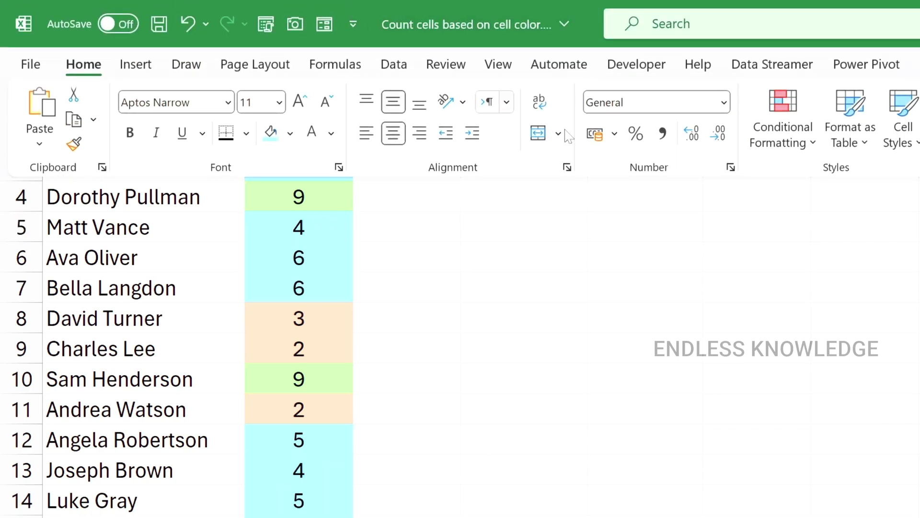
{"action": "left_click", "coordinate": [783, 119]}
{"action": "left_click", "coordinate": [818, 444]}
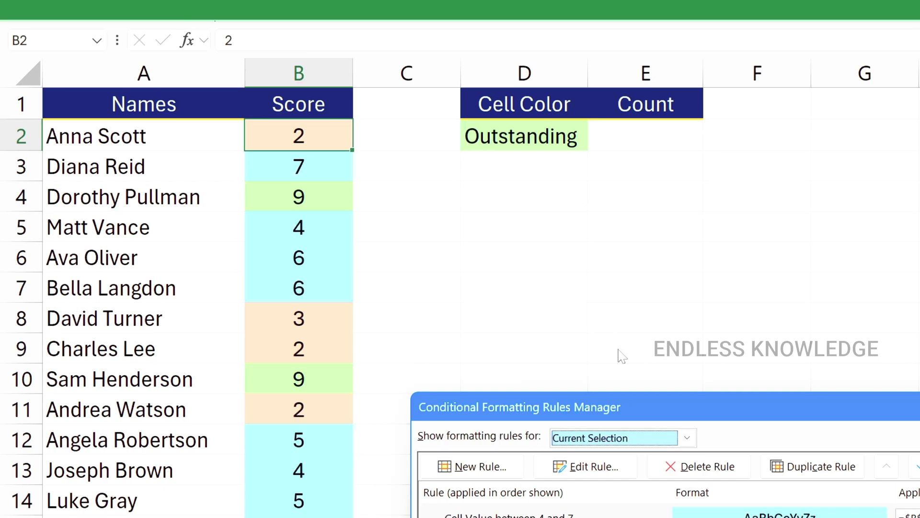
{"action": "left_click_drag", "start_coordinate": [627, 396], "coordinate": [595, 174]}
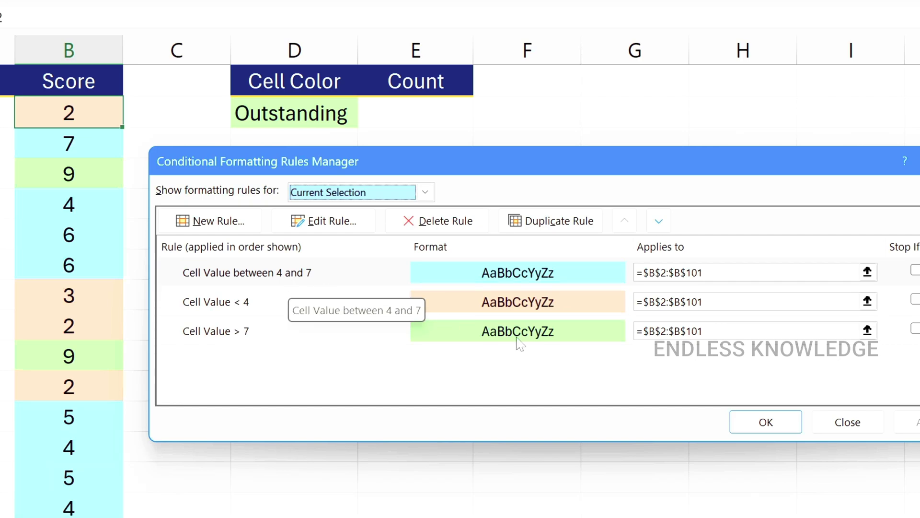
{"action": "left_click", "coordinate": [845, 425]}
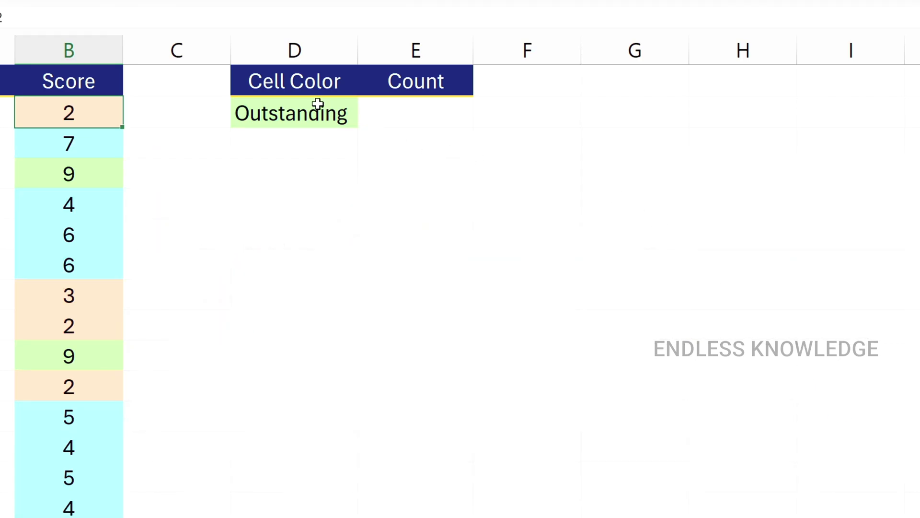
{"action": "left_click", "coordinate": [294, 115]}
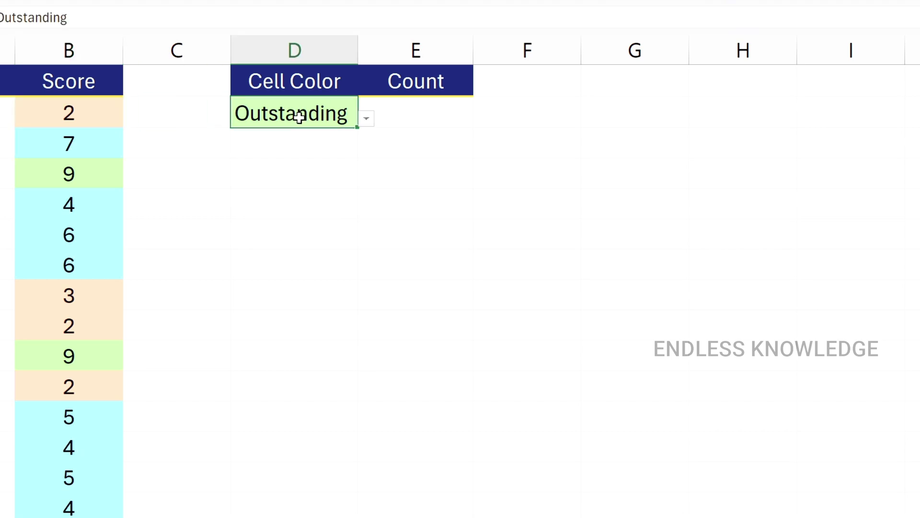
{"action": "left_click", "coordinate": [368, 119]}
{"action": "left_click", "coordinate": [323, 142]}
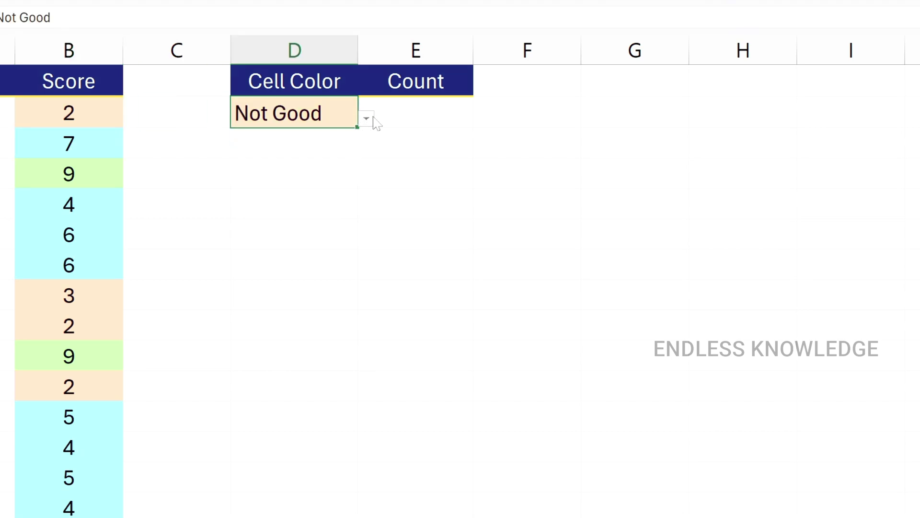
{"action": "left_click", "coordinate": [368, 119]}
{"action": "left_click", "coordinate": [326, 154]}
{"action": "left_click", "coordinate": [368, 119]}
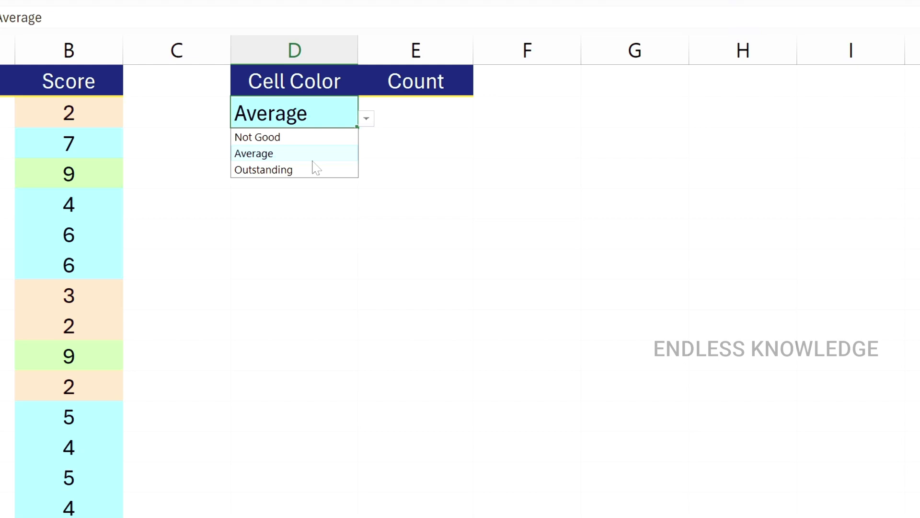
{"action": "left_click", "coordinate": [311, 169]}
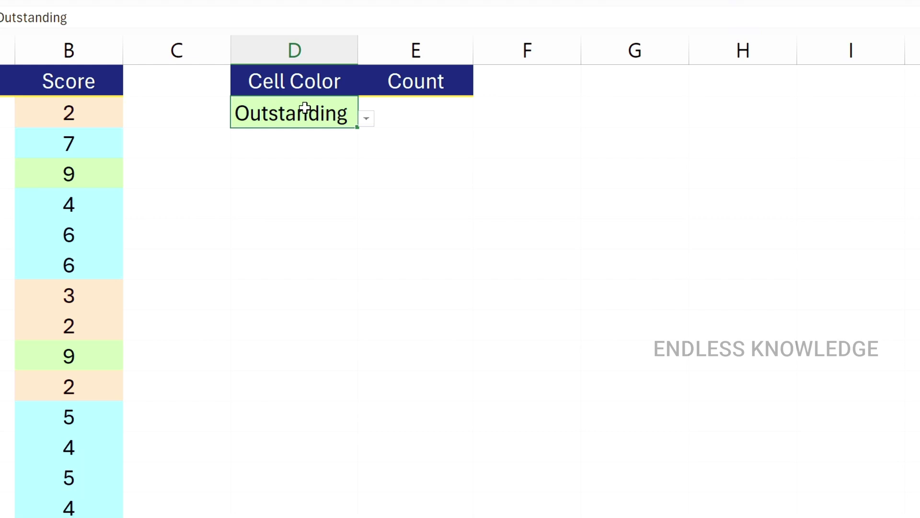
{"action": "left_click", "coordinate": [97, 111]}
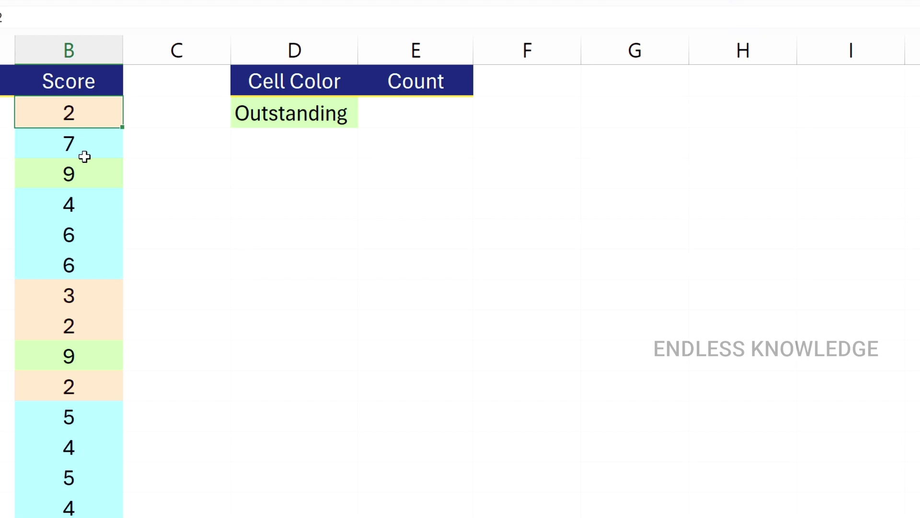
Enter the header 'Helper' in cell C1.
{"action": "left_click", "coordinate": [176, 77]}
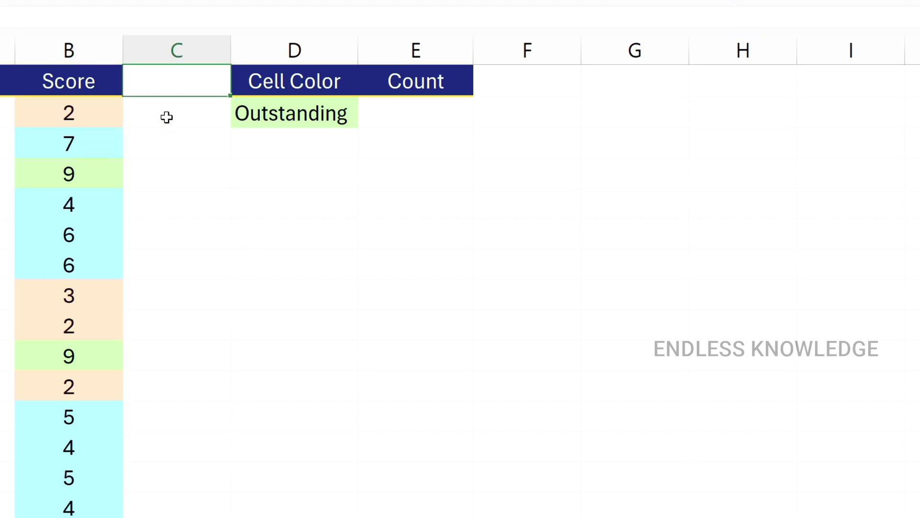
{"action": "type", "text": "Helper"}
{"action": "key", "text": "Return"}
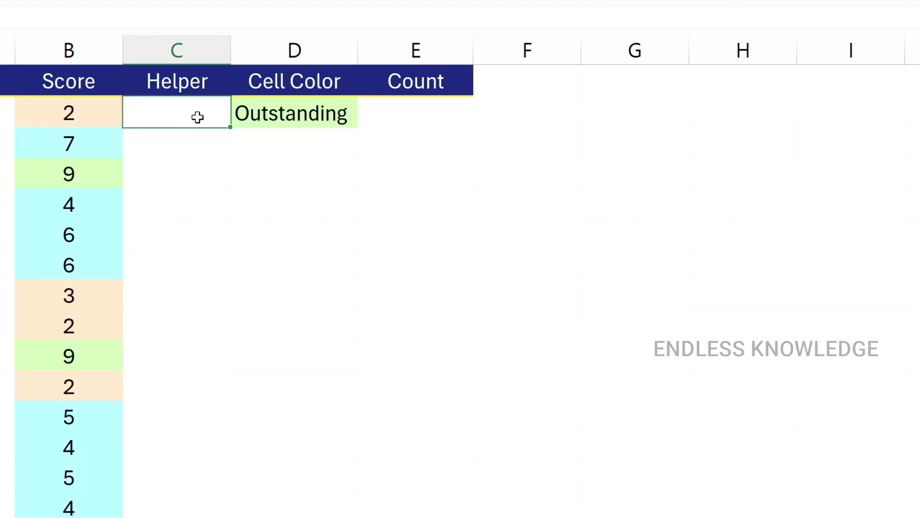
Insert a blank column before Cell Color and clear its inherited formatting.
{"action": "left_click", "coordinate": [285, 50]}
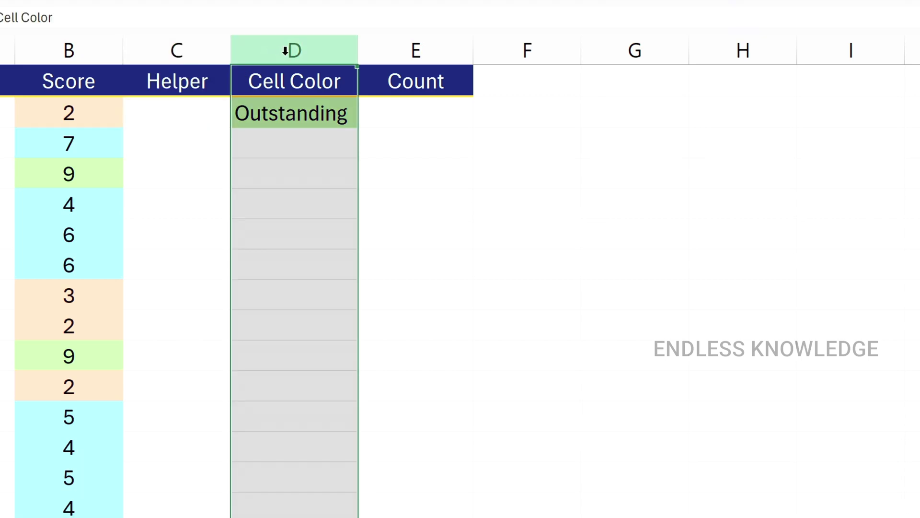
{"action": "key", "text": "ctrl+shift+plus"}
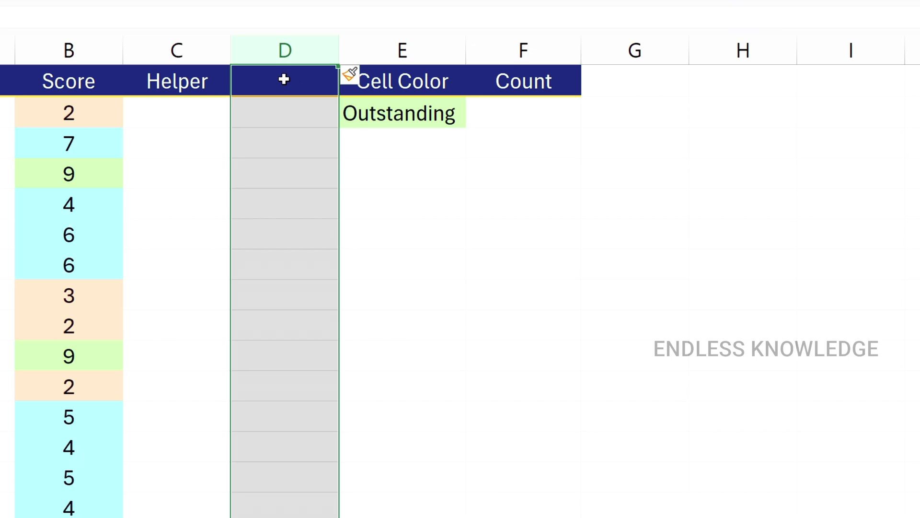
{"action": "left_click", "coordinate": [312, 78]}
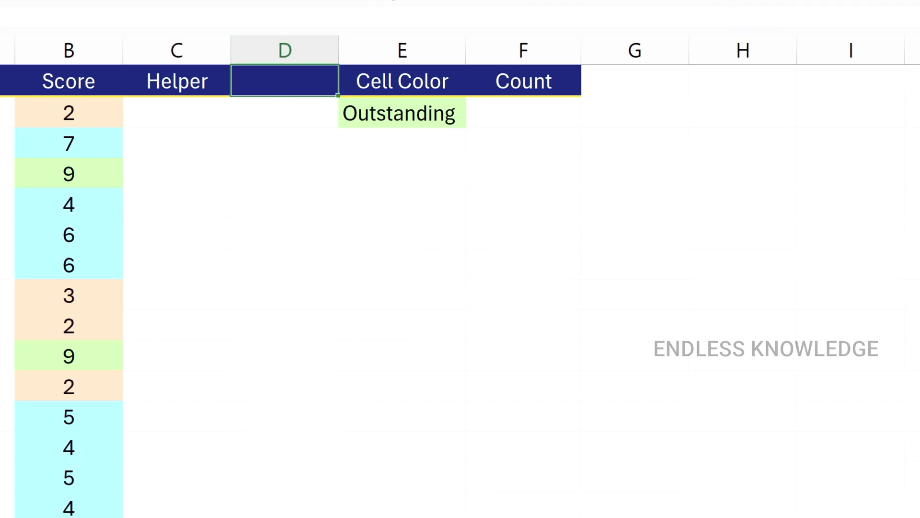
{"action": "left_click", "coordinate": [192, 114]}
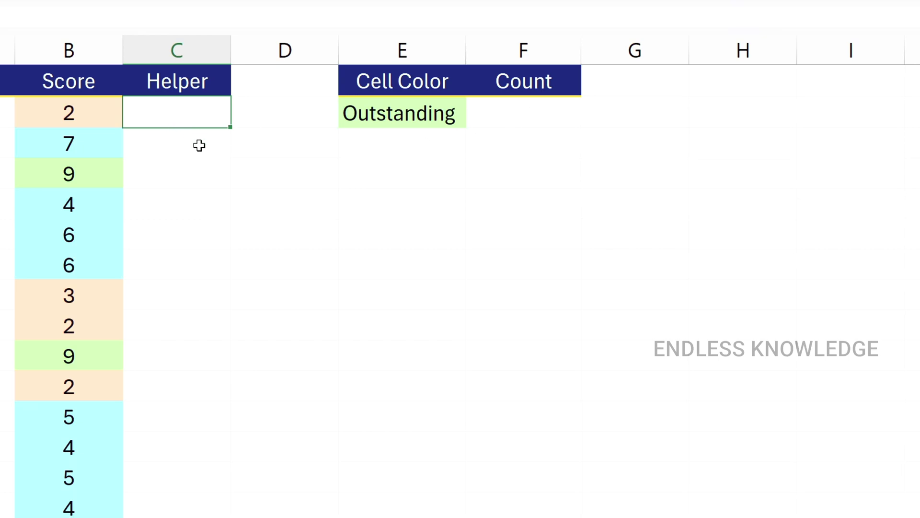
Start C2's formula as =IF(B2<4,"Not Good",IF( for the Helper label.
{"action": "type", "text": "=if"}
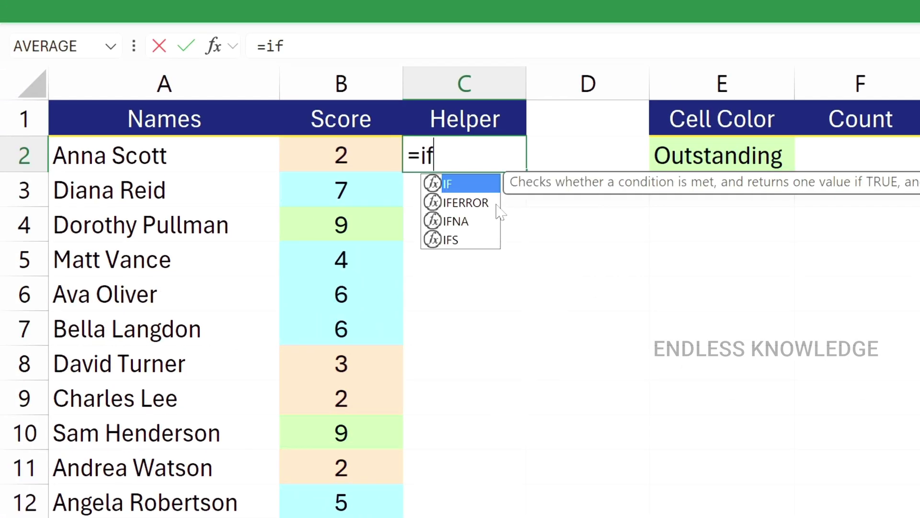
{"action": "key", "text": "Tab"}
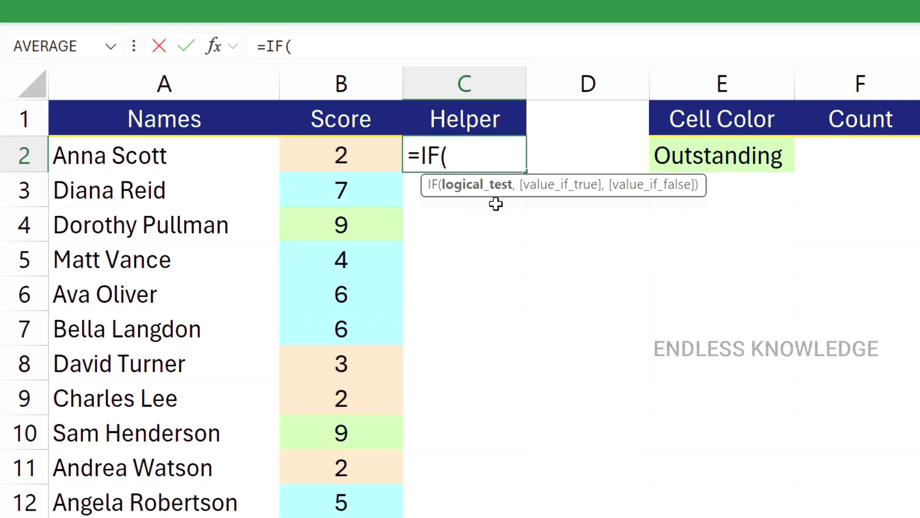
{"action": "left_click", "coordinate": [377, 154]}
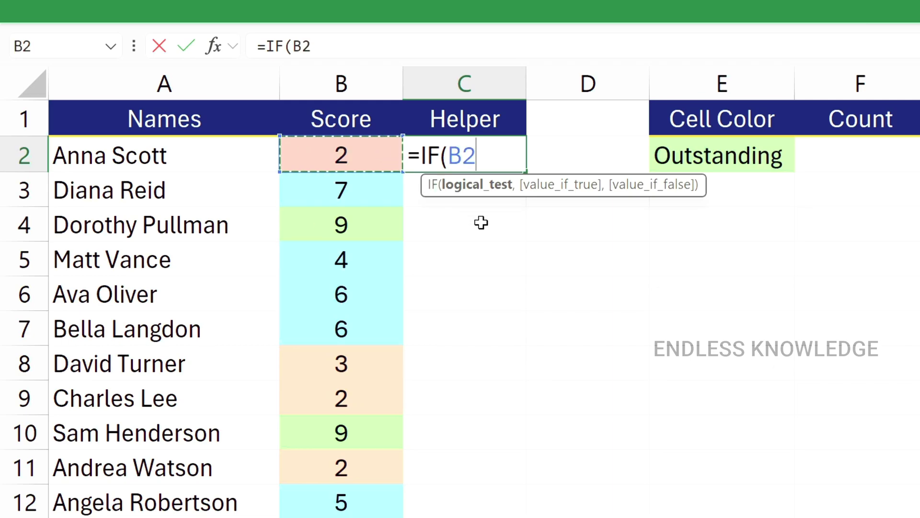
{"action": "type", "text": "<"}
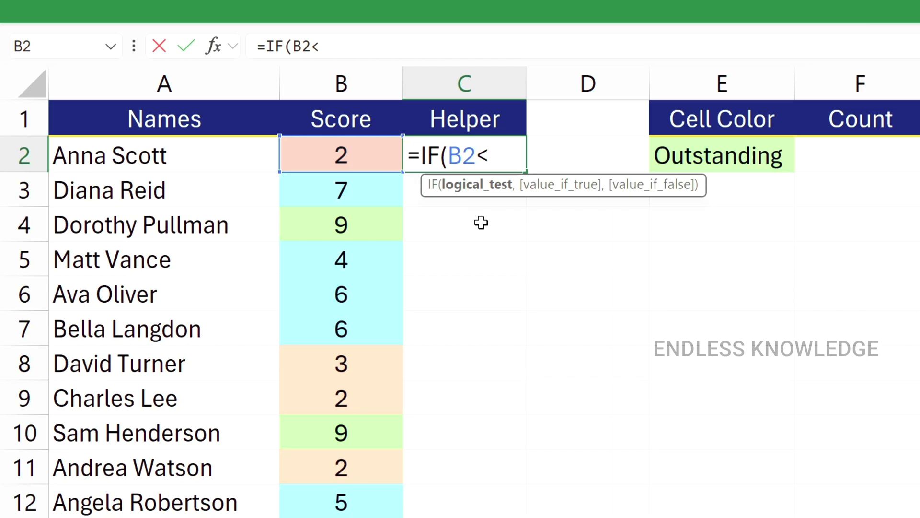
{"action": "type", "text": "4,"}
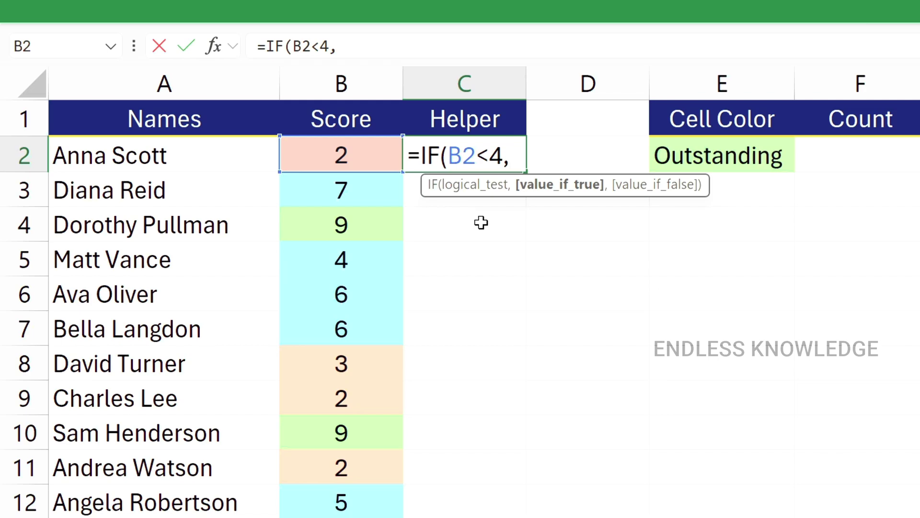
{"action": "type", "text": "\"Not G"}
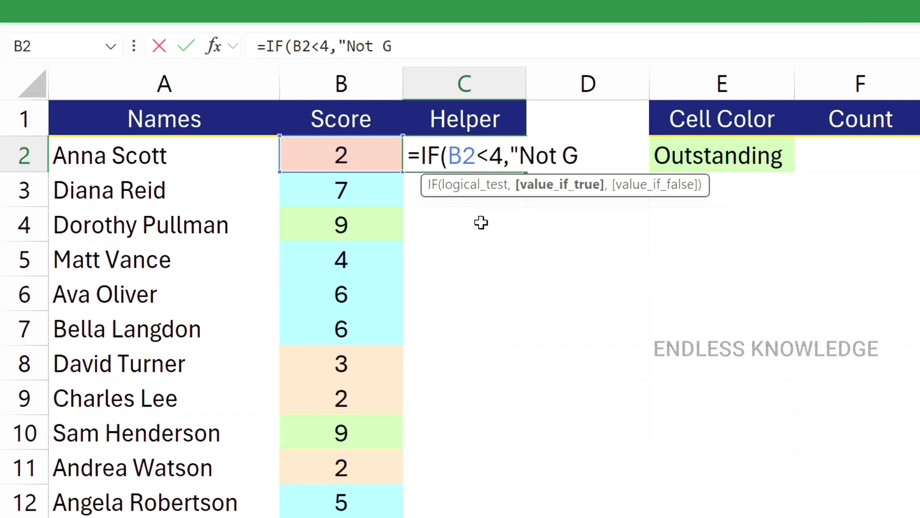
{"action": "type", "text": "ood"}
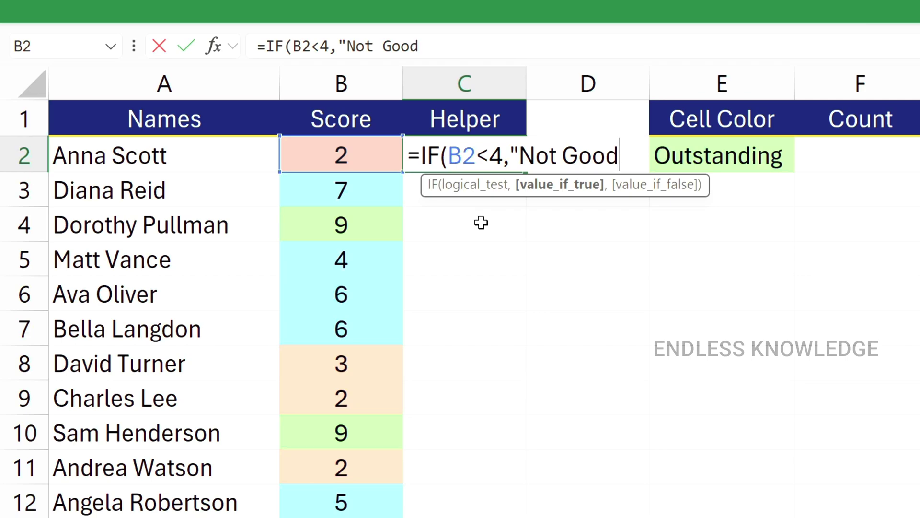
{"action": "type", "text": "\","}
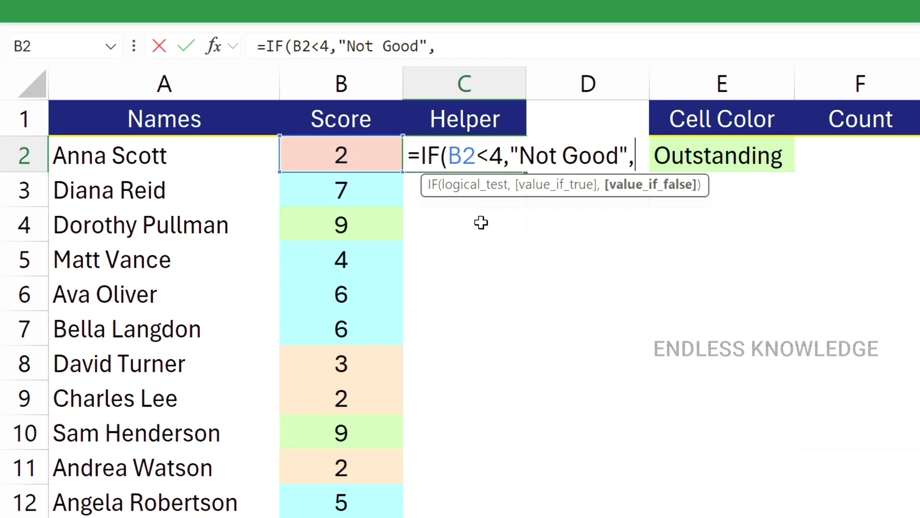
{"action": "type", "text": "if"}
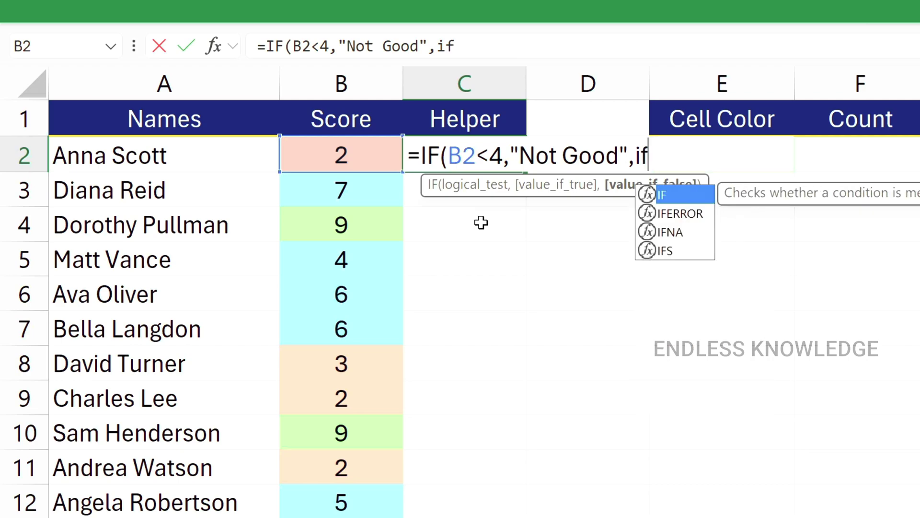
Complete C2 as =IF(B2<4,"Not Good",IF(B2>7,"Outstanding","Average")) and commit it.
{"action": "key", "text": "Tab"}
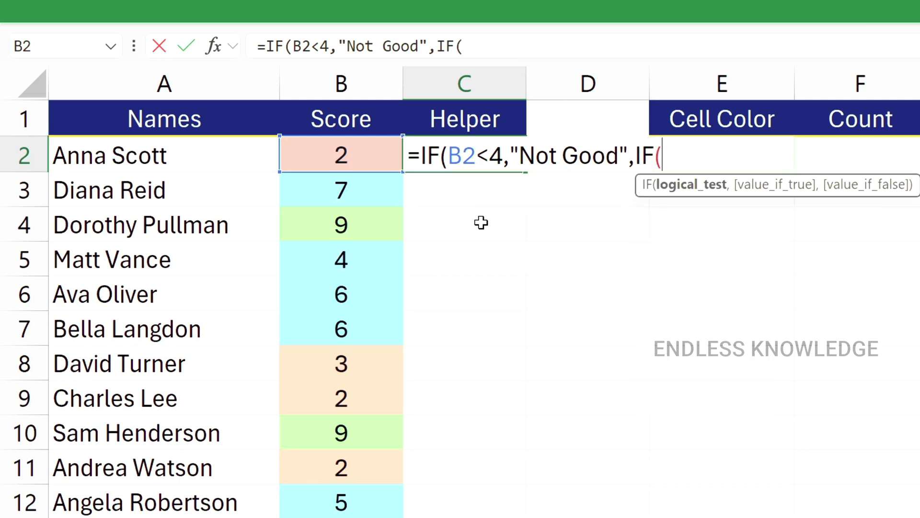
{"action": "left_click", "coordinate": [365, 154]}
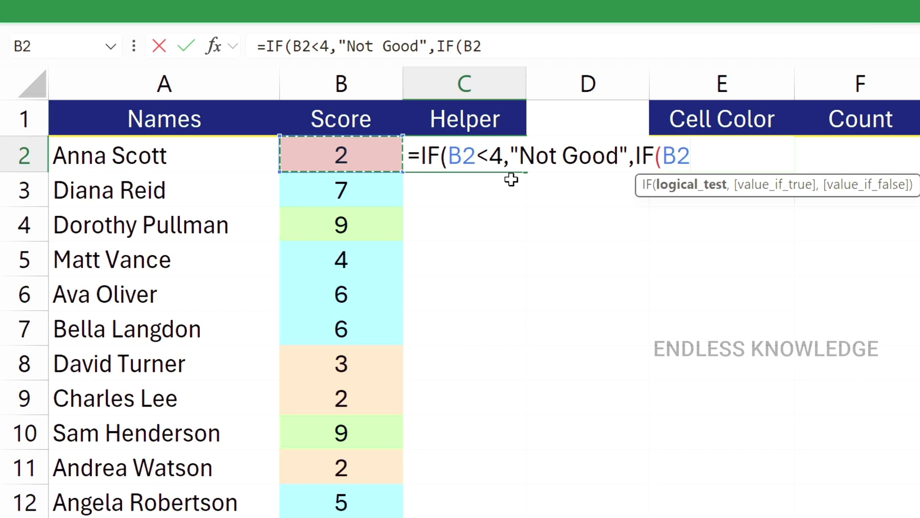
{"action": "type", "text": ">"}
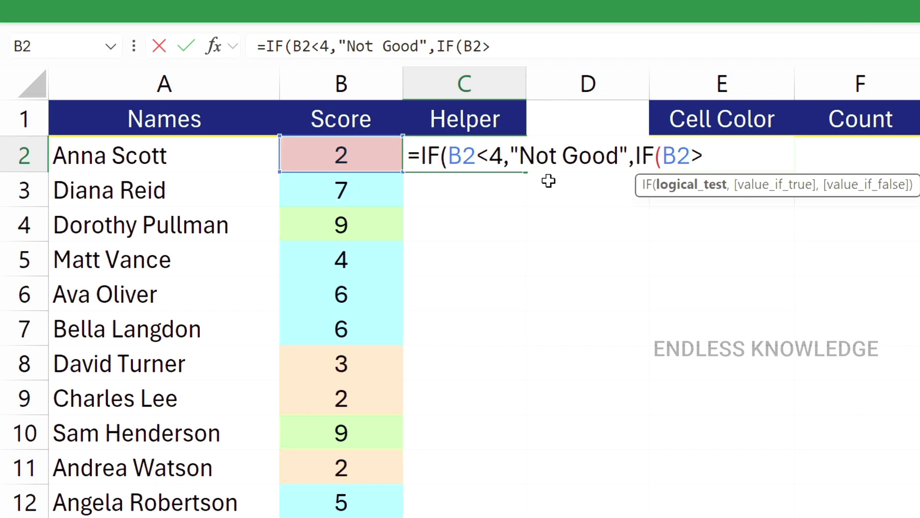
{"action": "type", "text": "7,\""}
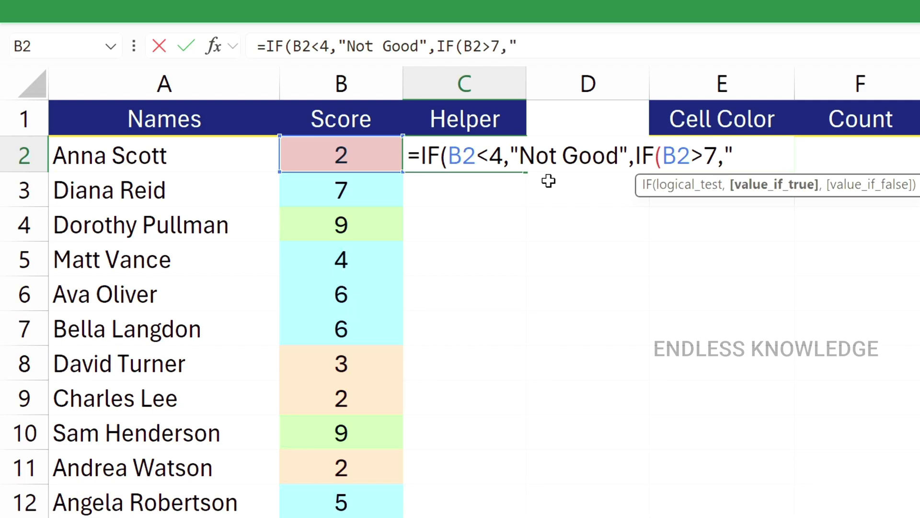
{"action": "type", "text": "Out"}
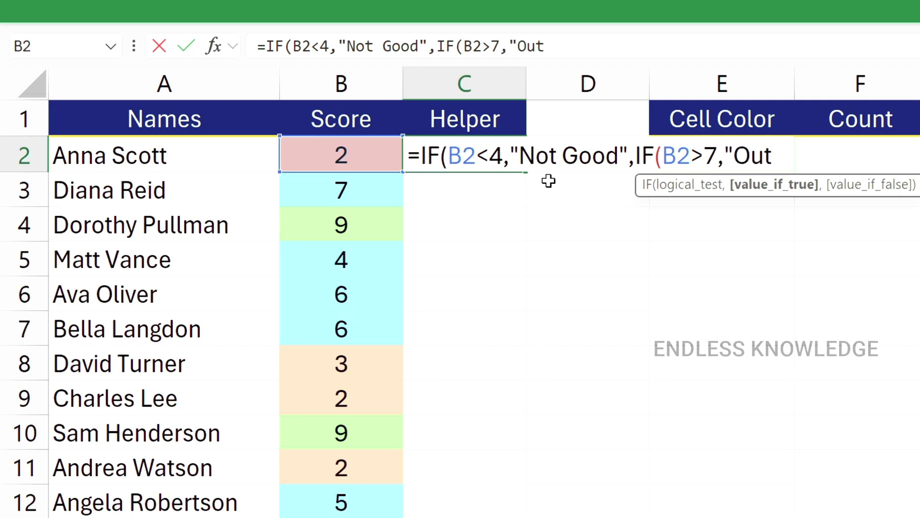
{"action": "type", "text": "standing"}
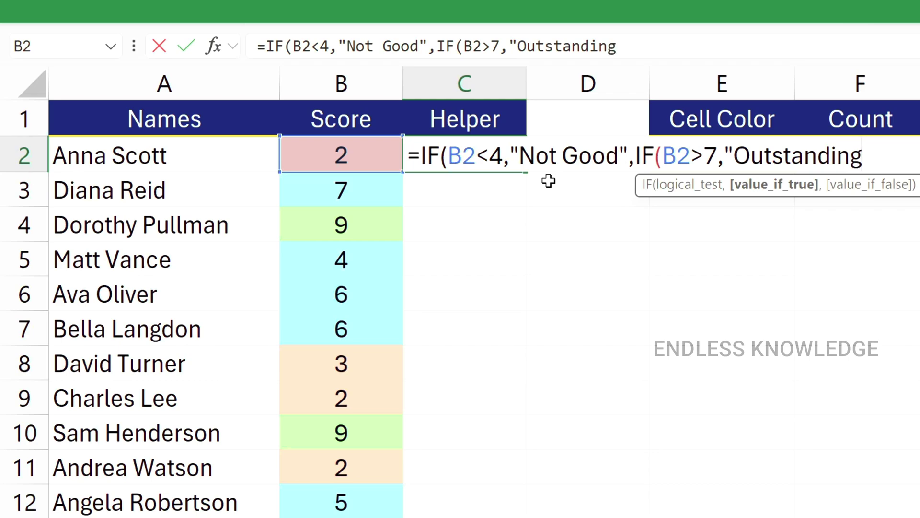
{"action": "type", "text": "\","}
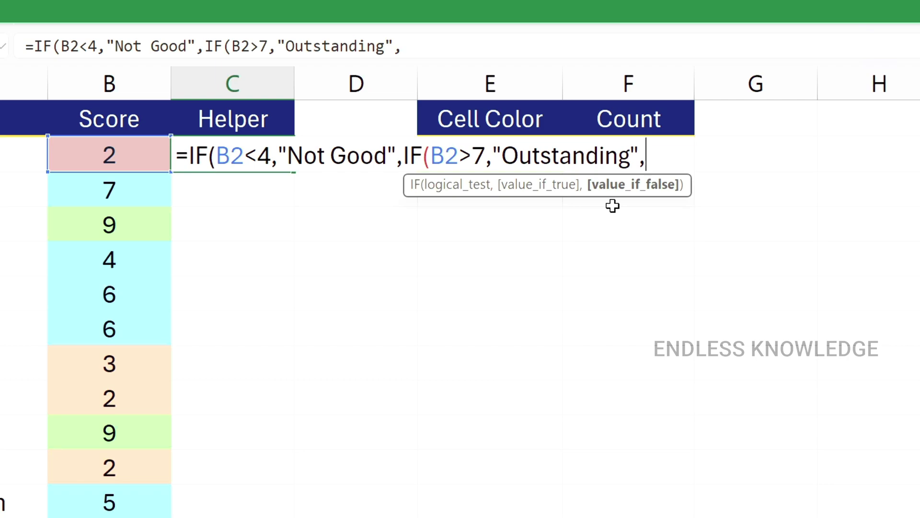
{"action": "type", "text": "\"Average"}
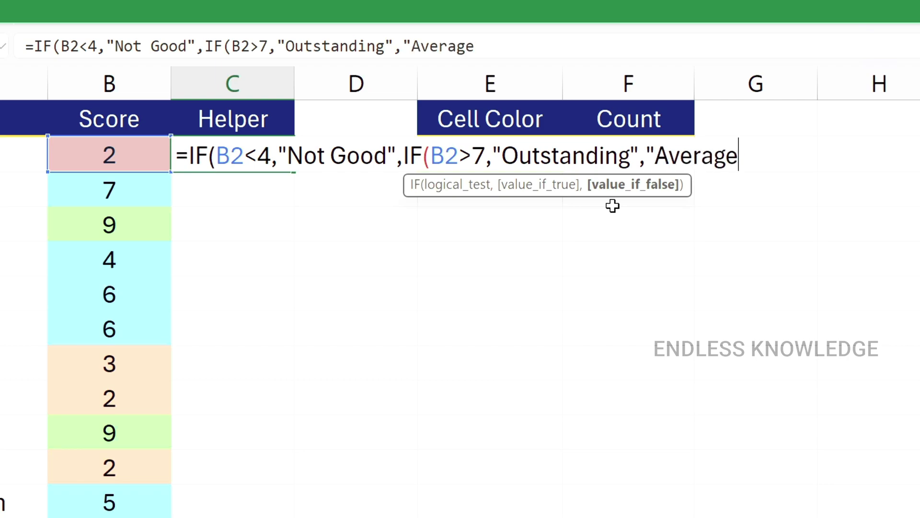
{"action": "type", "text": "\"))"}
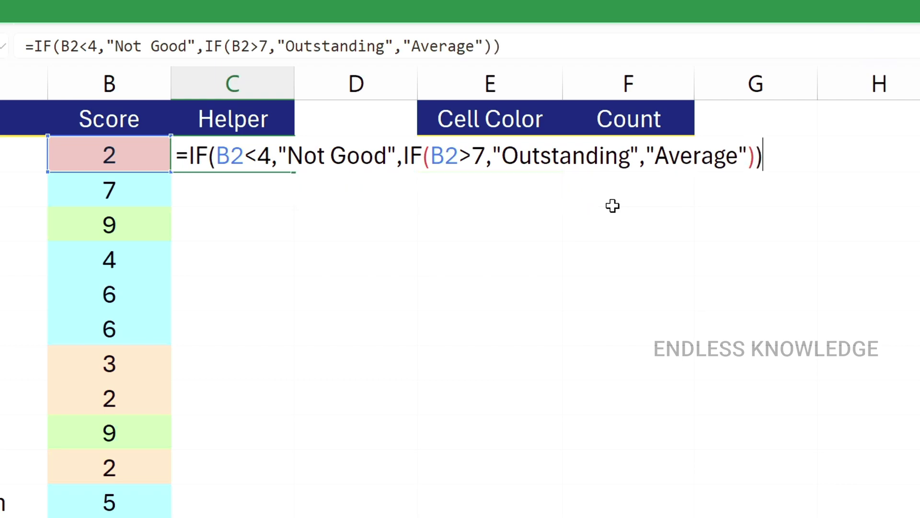
{"action": "key", "text": "Return"}
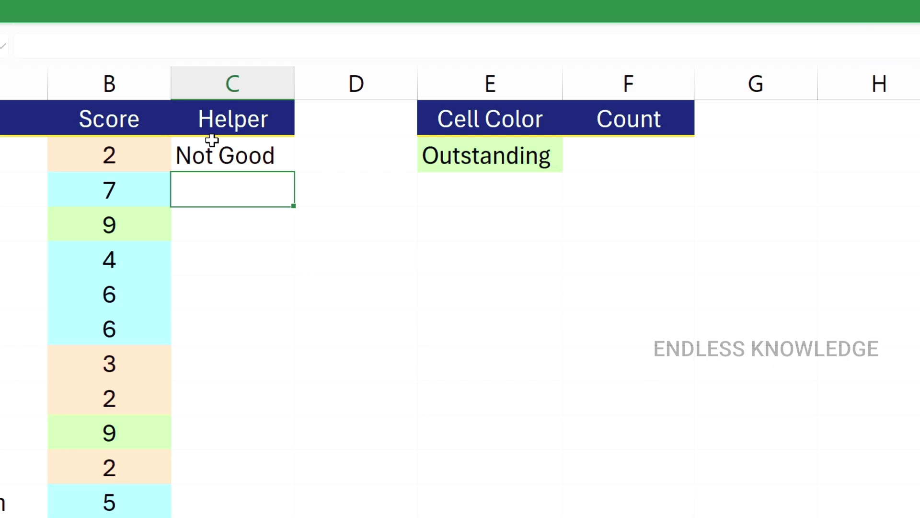
Copy the C2 Helper formula down column C and autofit the column to fit 'Outstanding'.
{"action": "left_click", "coordinate": [264, 152]}
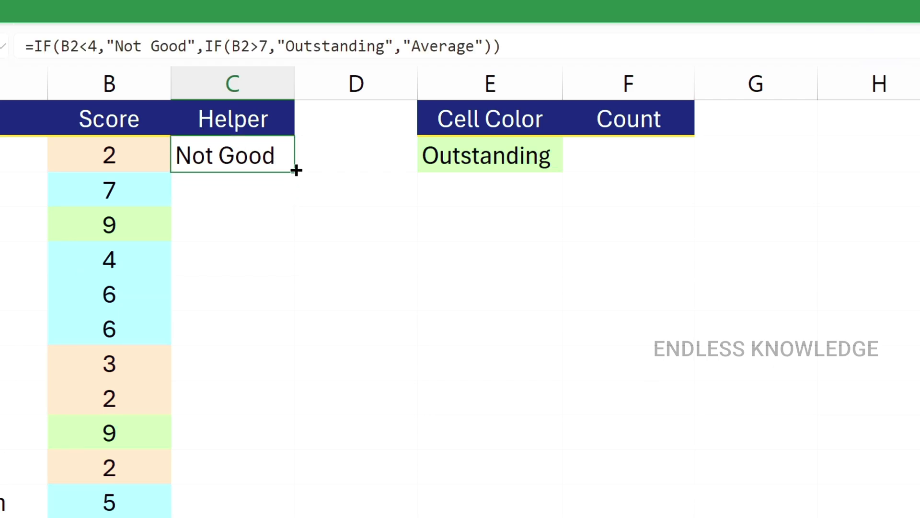
{"action": "double_click", "coordinate": [296, 170]}
{"action": "left_click", "coordinate": [240, 195]}
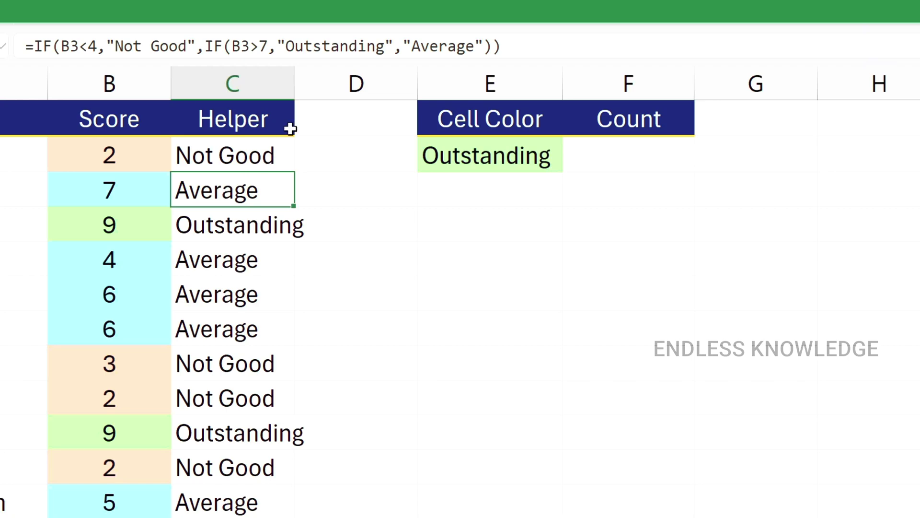
{"action": "double_click", "coordinate": [295, 86]}
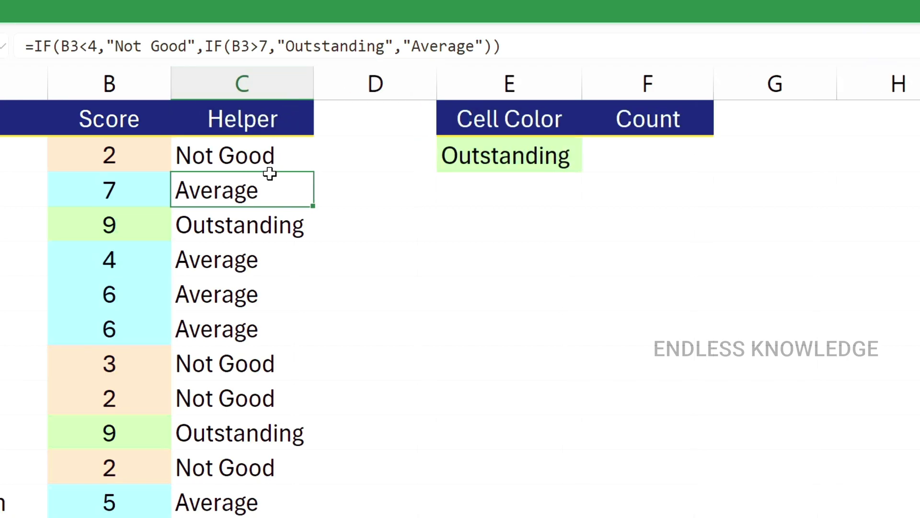
Check the Helper labels in C2 and C4 against the Cell Color in E2, then select F2.
{"action": "left_click", "coordinate": [280, 153]}
{"action": "left_click", "coordinate": [272, 231]}
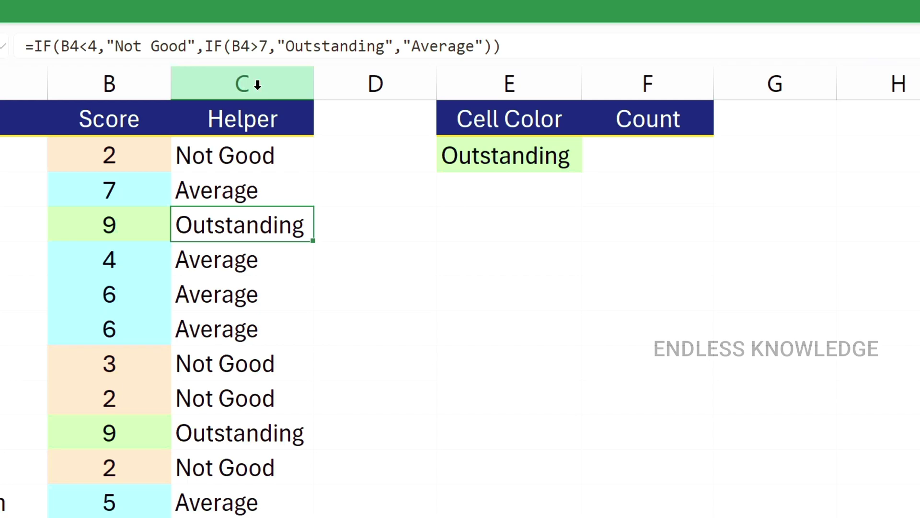
{"action": "left_click", "coordinate": [517, 157]}
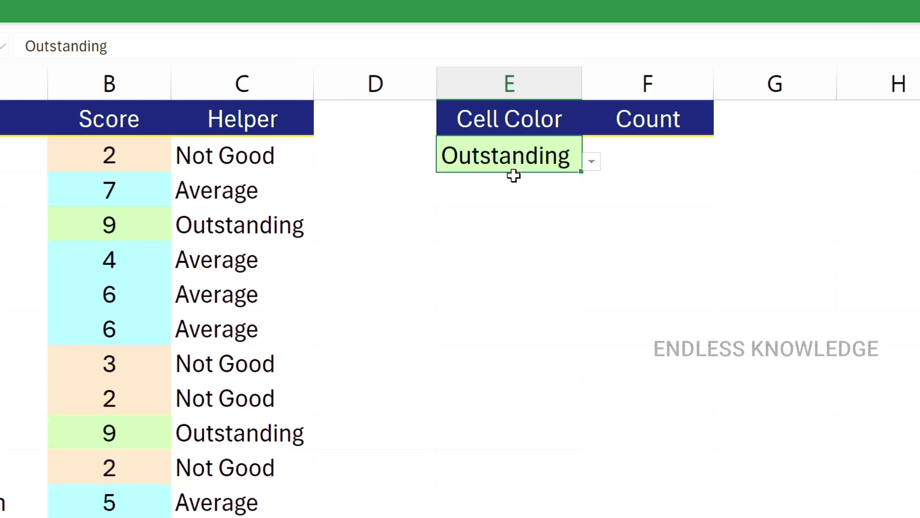
{"action": "left_click", "coordinate": [643, 158]}
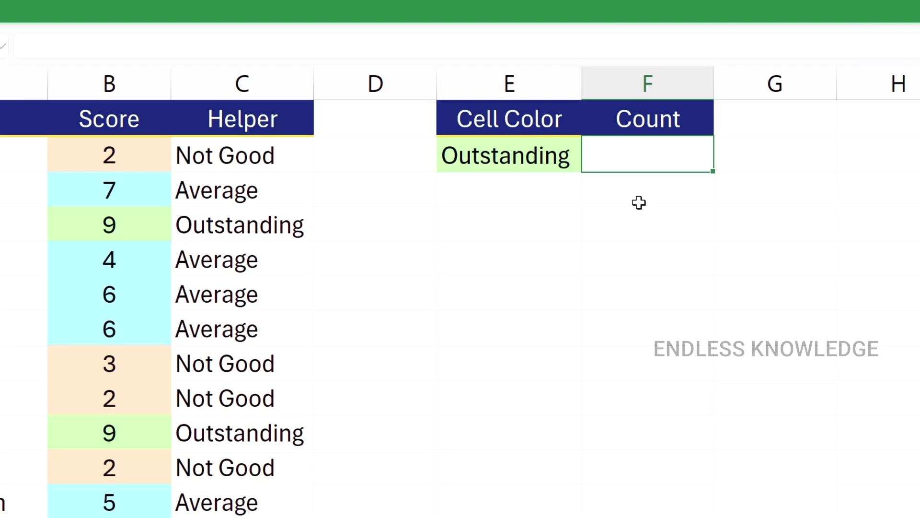
Enter =COUNTIF(C2:C101,$E$2) in F2, counting 27 Outstanding labels.
{"action": "type", "text": "=coun"}
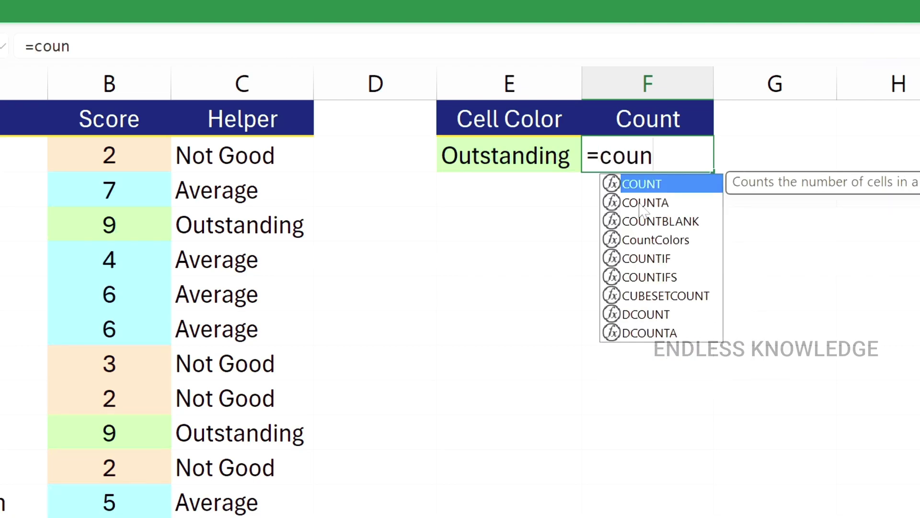
{"action": "key", "text": "Down"}
{"action": "key", "text": "Down"}
{"action": "key", "text": "Down"}
{"action": "key", "text": "Down"}
{"action": "key", "text": "Tab"}
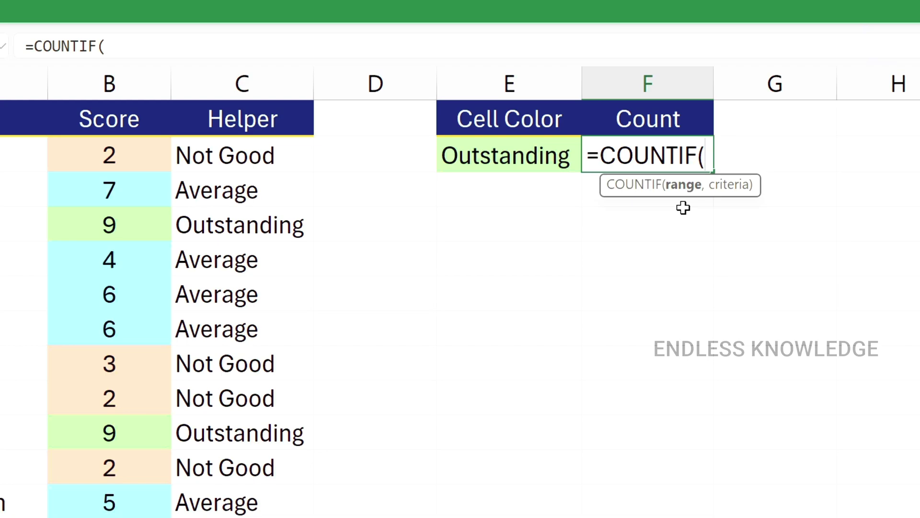
{"action": "left_click", "coordinate": [262, 155]}
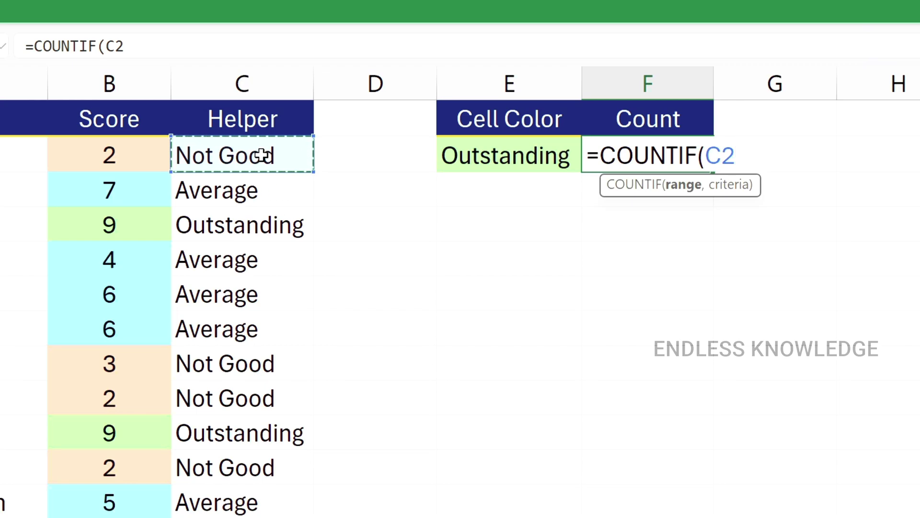
{"action": "key", "text": "ctrl+shift+Down"}
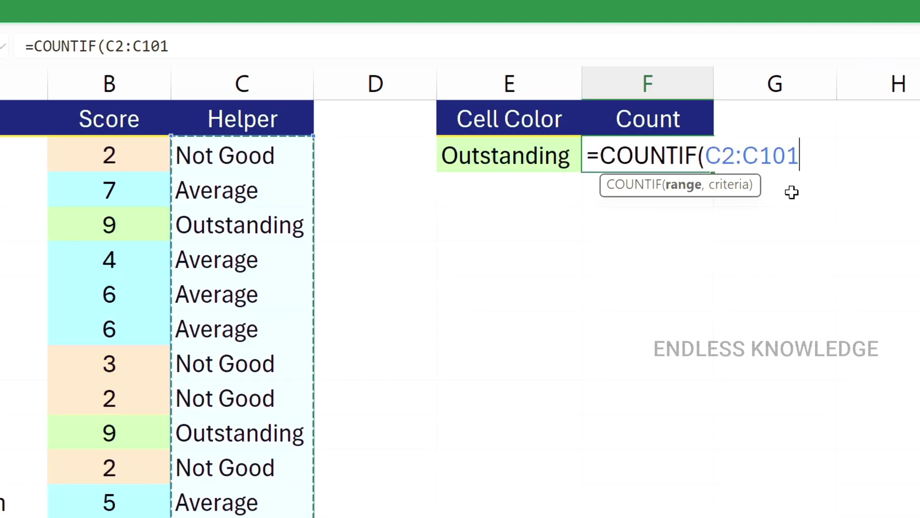
{"action": "type", "text": ","}
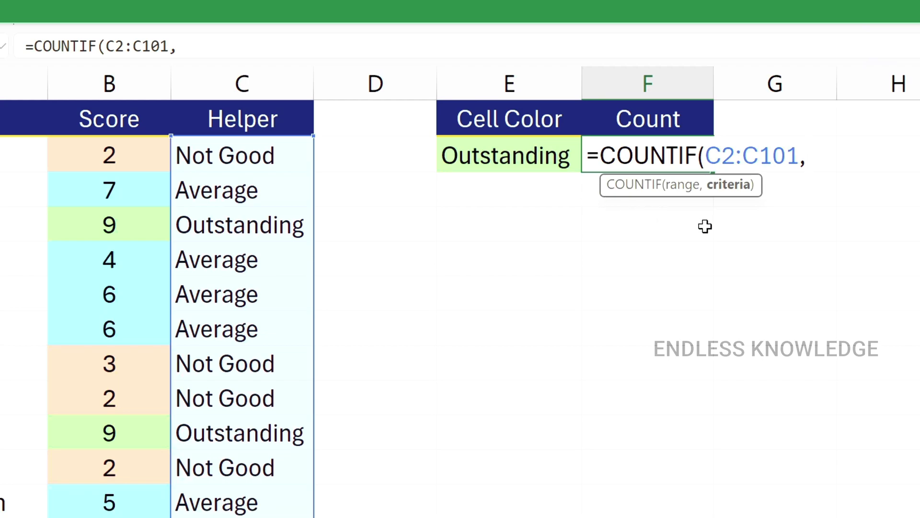
{"action": "left_click", "coordinate": [533, 158]}
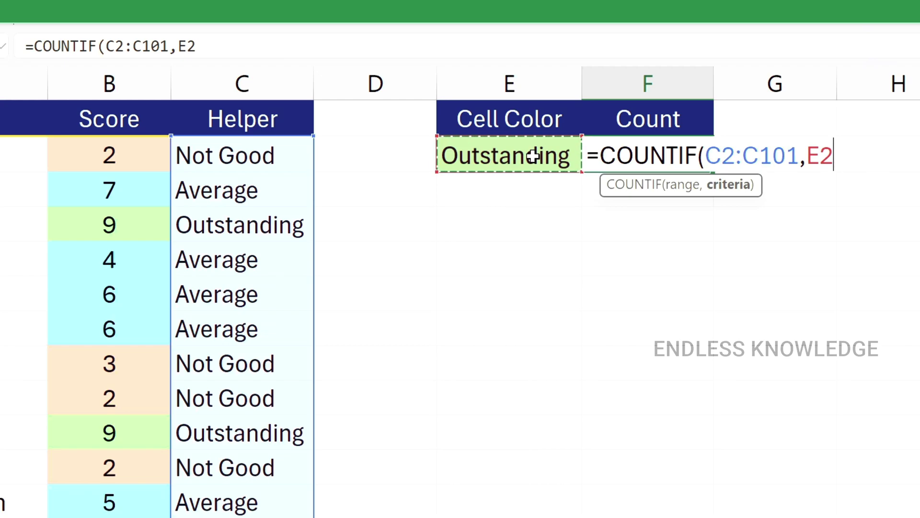
{"action": "key", "text": "F4"}
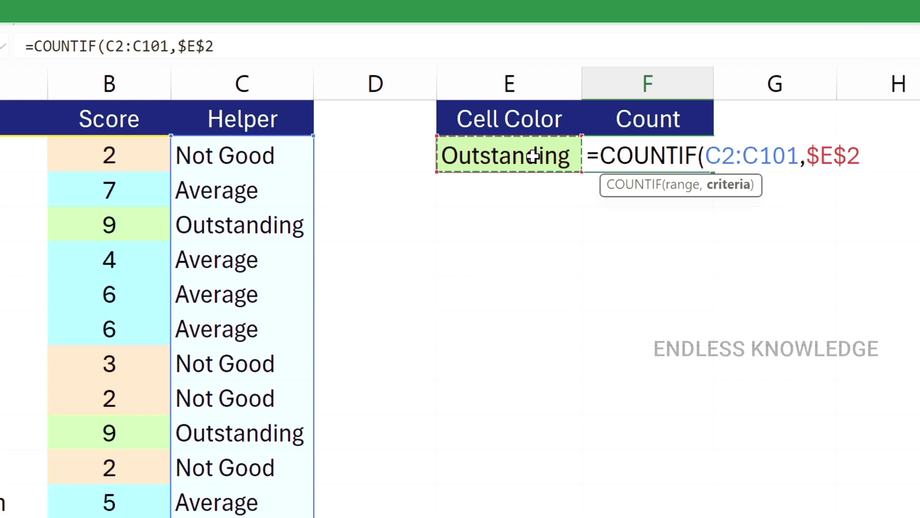
{"action": "type", "text": ")"}
{"action": "key", "text": "Return"}
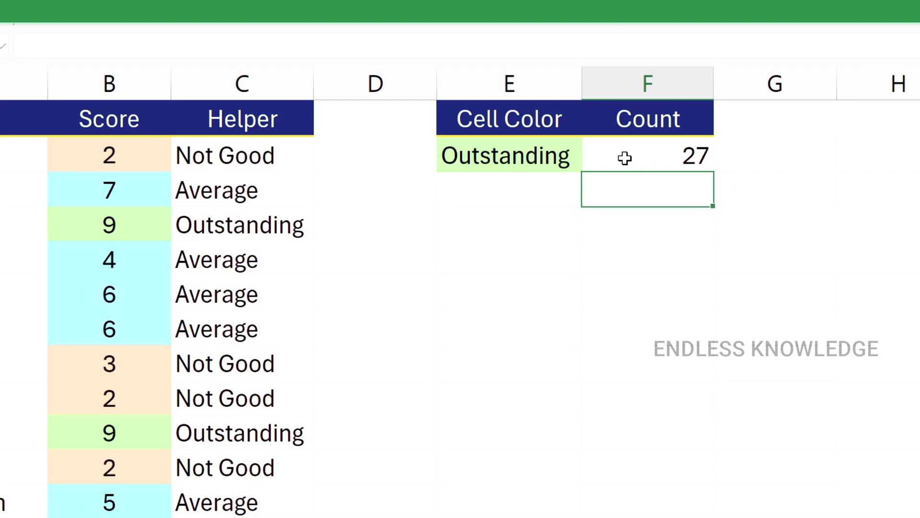
Switch E2 to Average and Not Good to see counts 44 and 29, then select column C.
{"action": "left_click", "coordinate": [537, 165]}
{"action": "left_click", "coordinate": [594, 165]}
{"action": "left_click", "coordinate": [544, 183]}
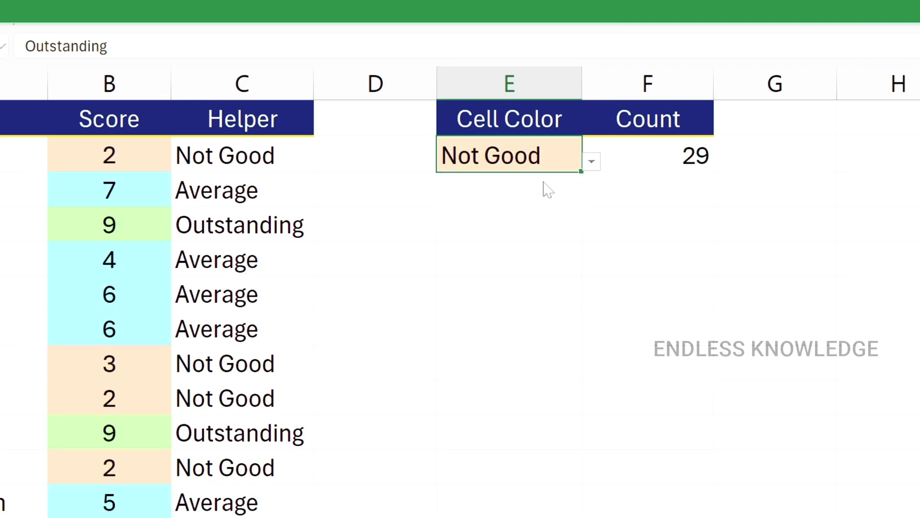
{"action": "left_click", "coordinate": [591, 162]}
{"action": "left_click", "coordinate": [551, 202]}
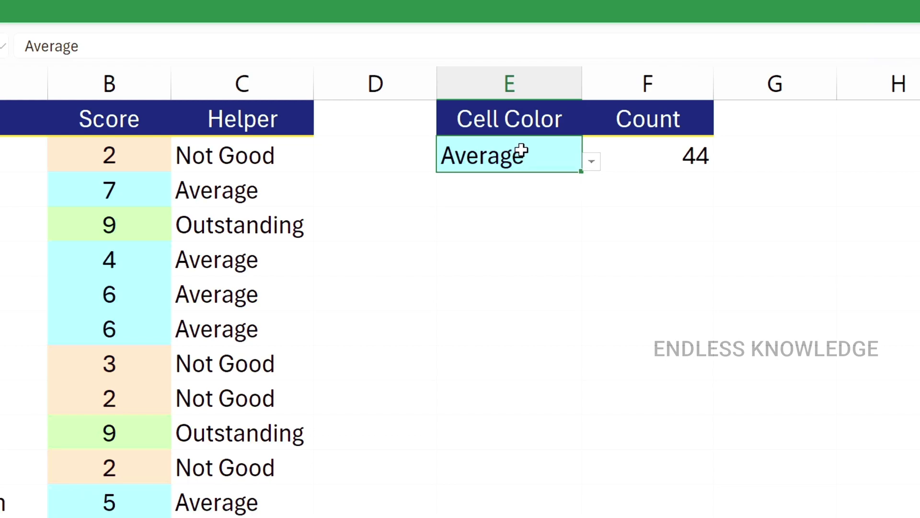
{"action": "left_click", "coordinate": [592, 162]}
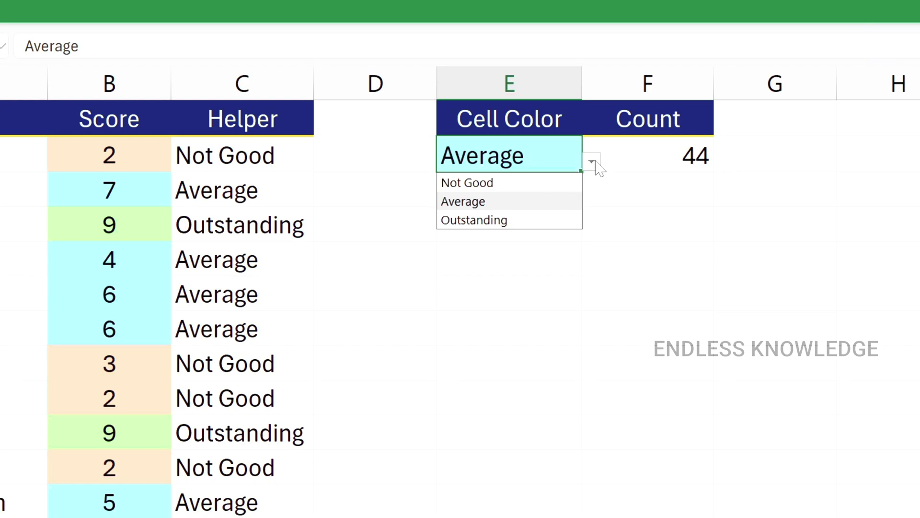
{"action": "left_click", "coordinate": [540, 185]}
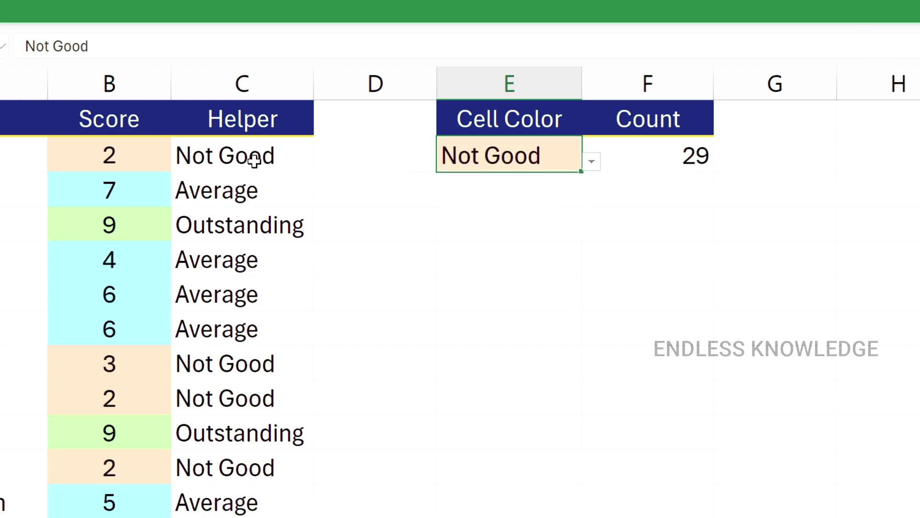
{"action": "left_click", "coordinate": [274, 81]}
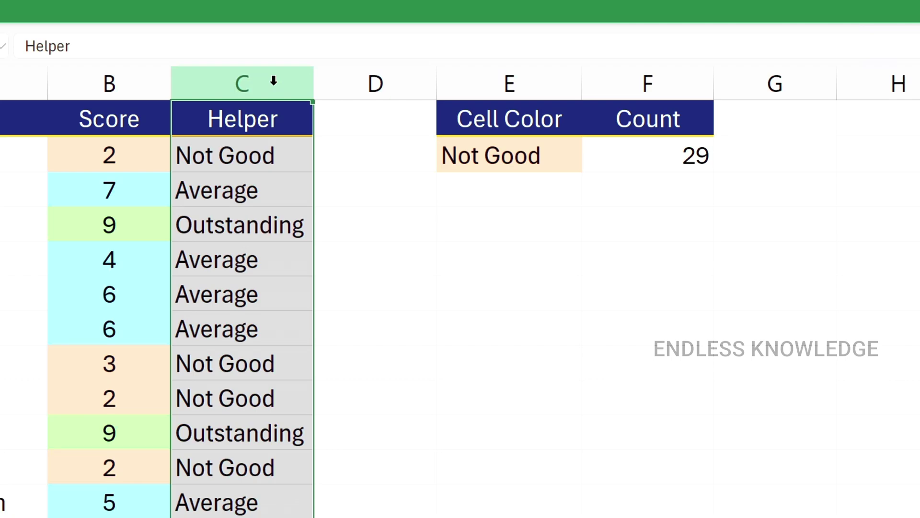
Hide the Helper column C.
{"action": "right_click", "coordinate": [275, 85]}
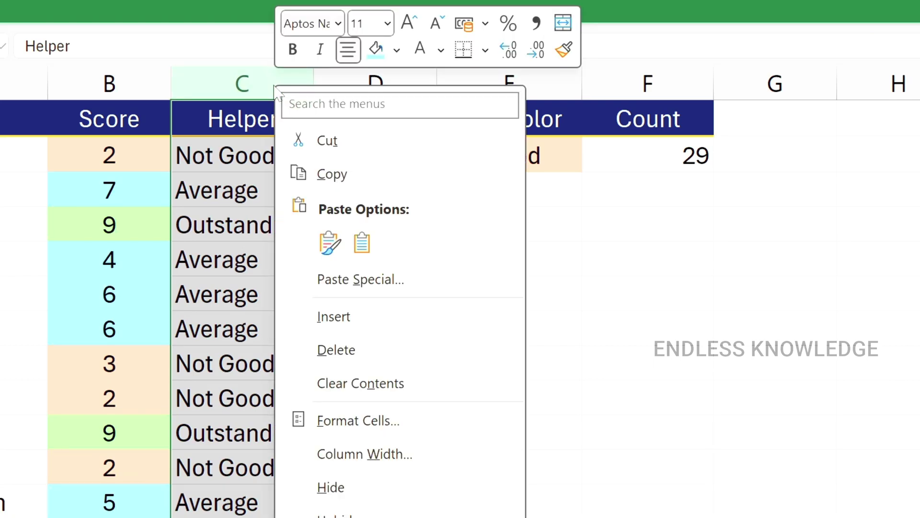
{"action": "left_click", "coordinate": [384, 489]}
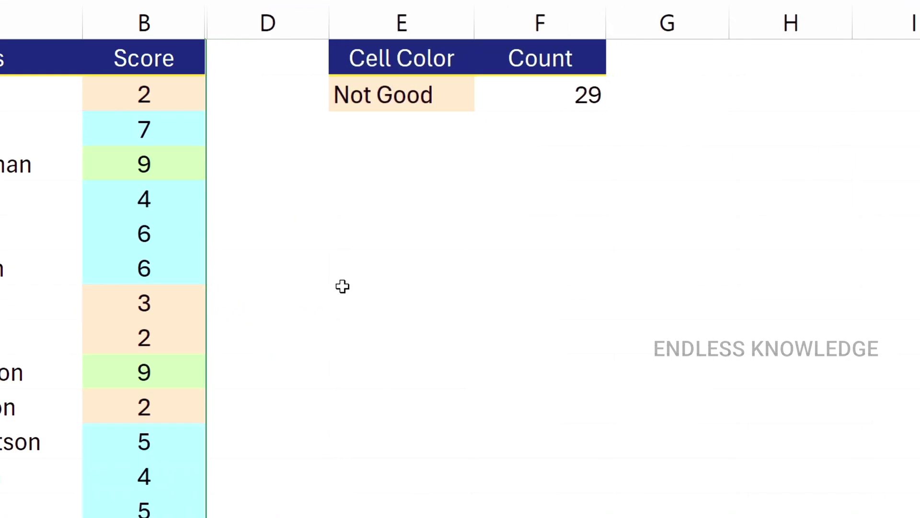
{"action": "left_click", "coordinate": [250, 120]}
Unhide column C by selecting columns B through D.
{"action": "left_click_drag", "start_coordinate": [182, 21], "coordinate": [244, 16]}
{"action": "right_click", "coordinate": [208, 21]}
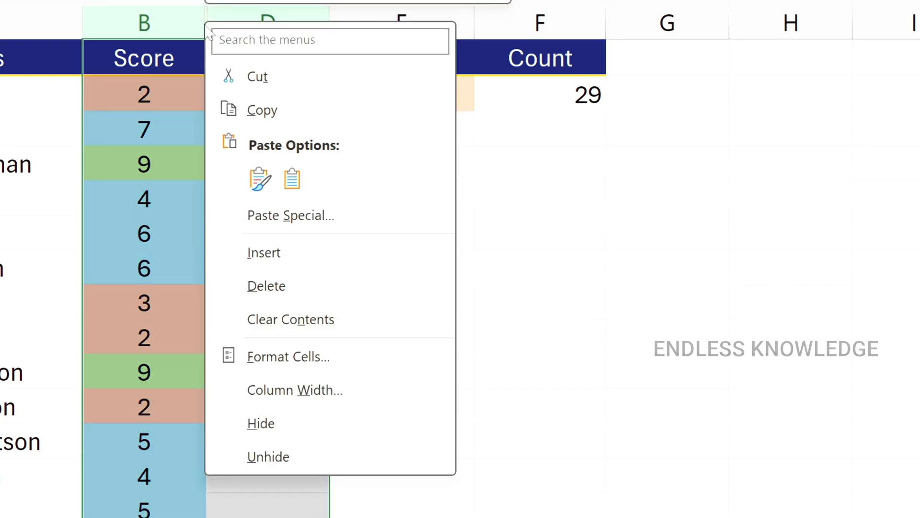
{"action": "left_click", "coordinate": [291, 464]}
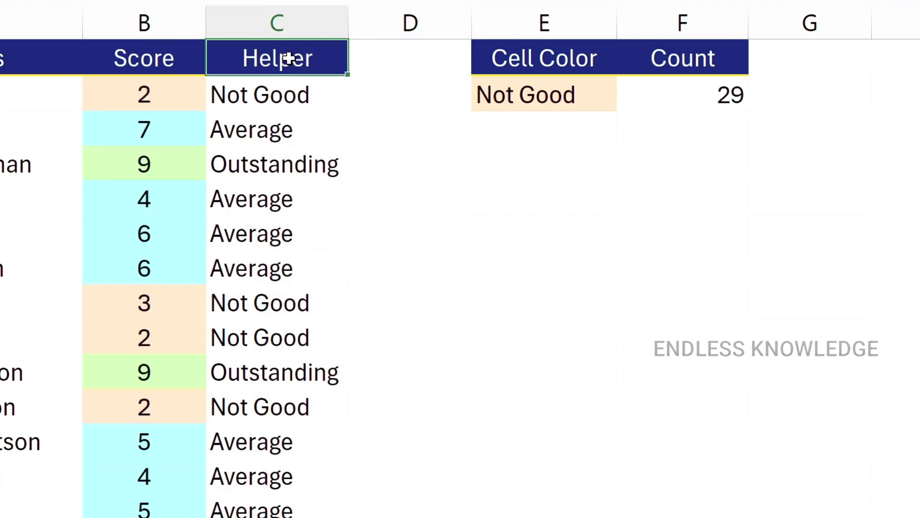
{"action": "left_click", "coordinate": [286, 58]}
Hide the Helper column again and select E2.
{"action": "right_click", "coordinate": [289, 23]}
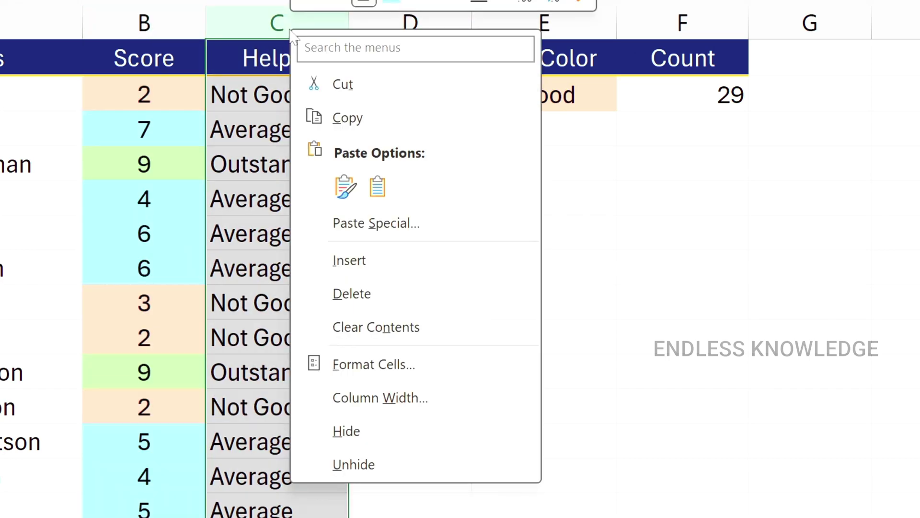
{"action": "left_click", "coordinate": [354, 432]}
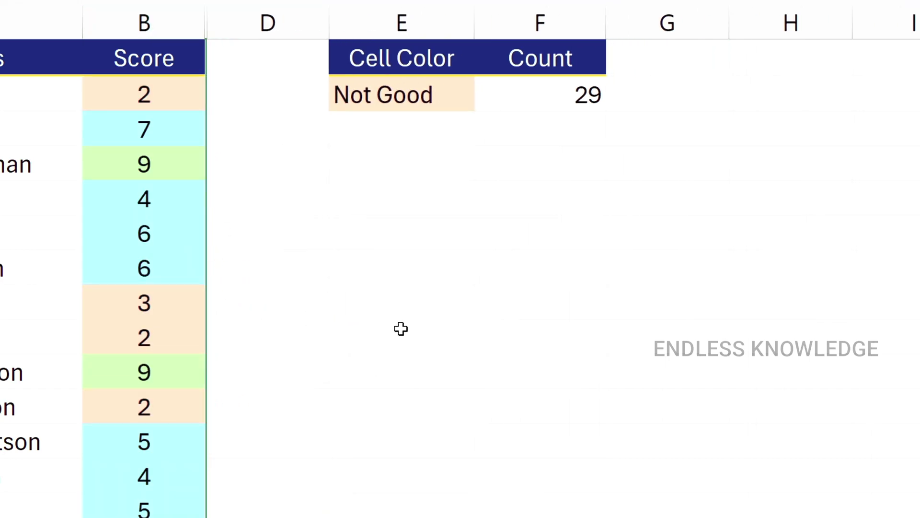
{"action": "left_click", "coordinate": [411, 91]}
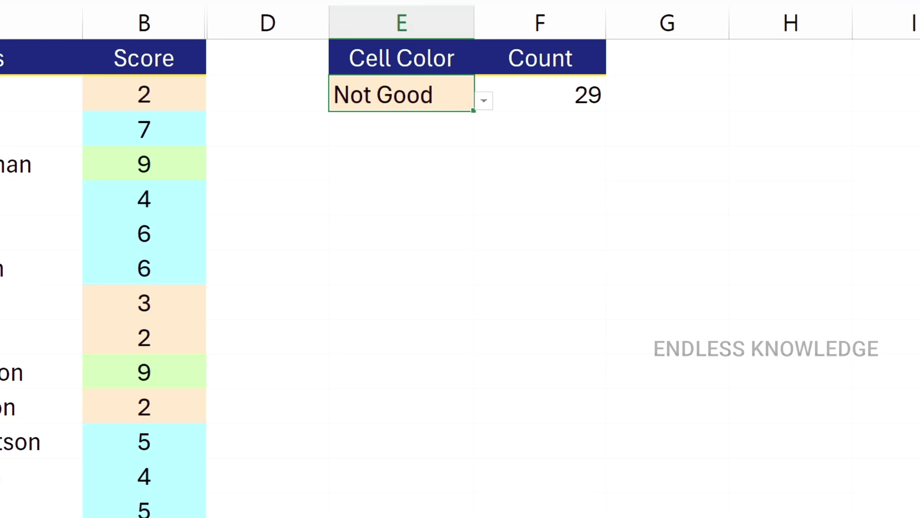
Open E2's 'Cell Value contains Not Good' rule from Manage Rules for editing.
{"action": "left_click", "coordinate": [671, 101]}
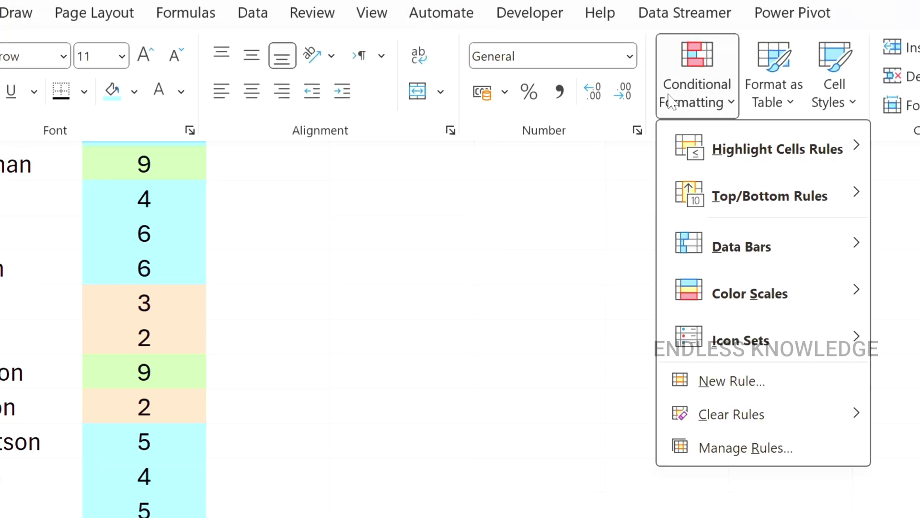
{"action": "left_click", "coordinate": [727, 447]}
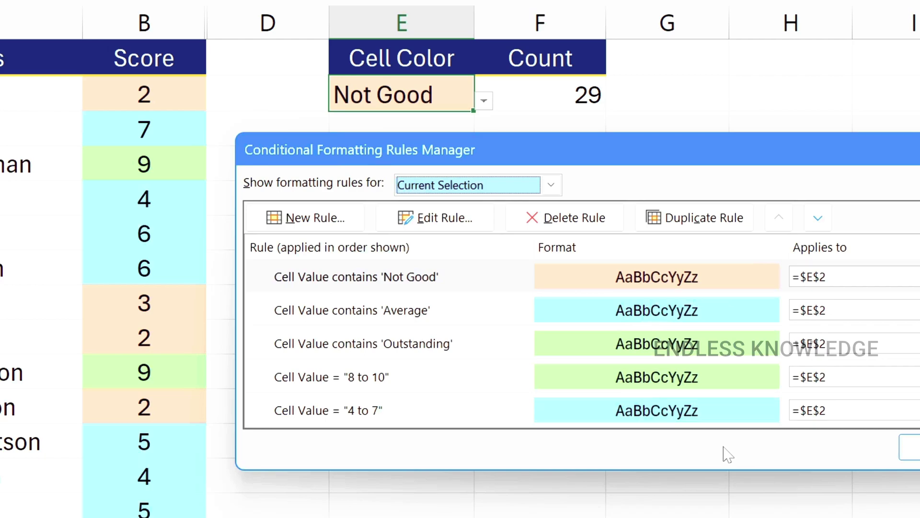
{"action": "double_click", "coordinate": [467, 282]}
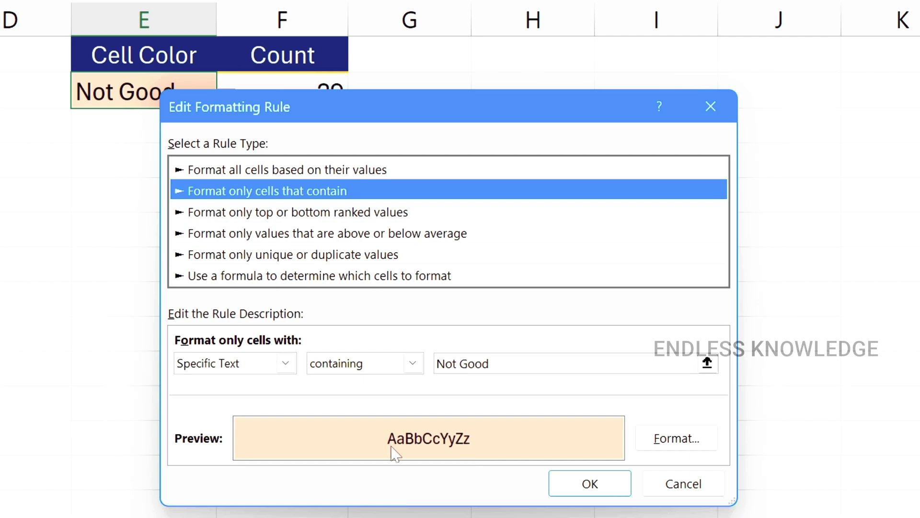
{"action": "left_click_drag", "start_coordinate": [425, 116], "coordinate": [369, 163]}
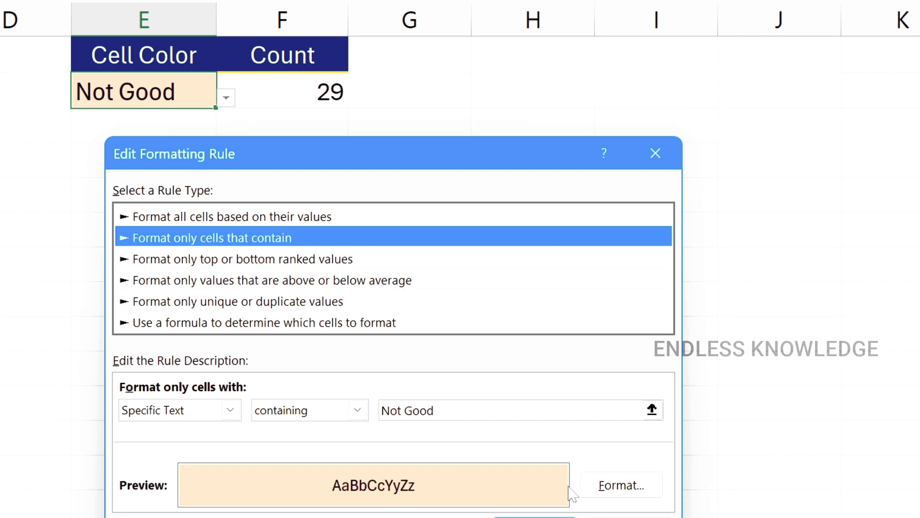
Set the Not Good rule's font colour to peach to match its fill.
{"action": "left_click", "coordinate": [621, 490]}
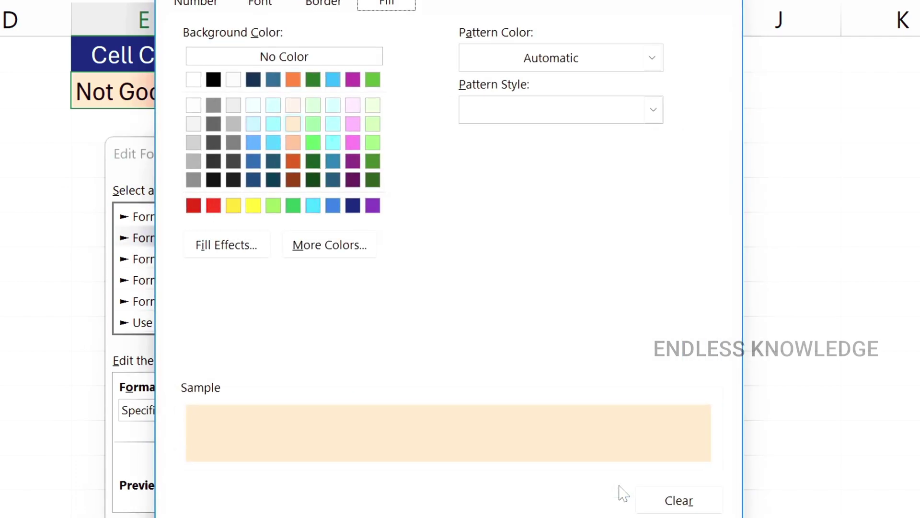
{"action": "left_click_drag", "start_coordinate": [403, 1], "coordinate": [557, 39]}
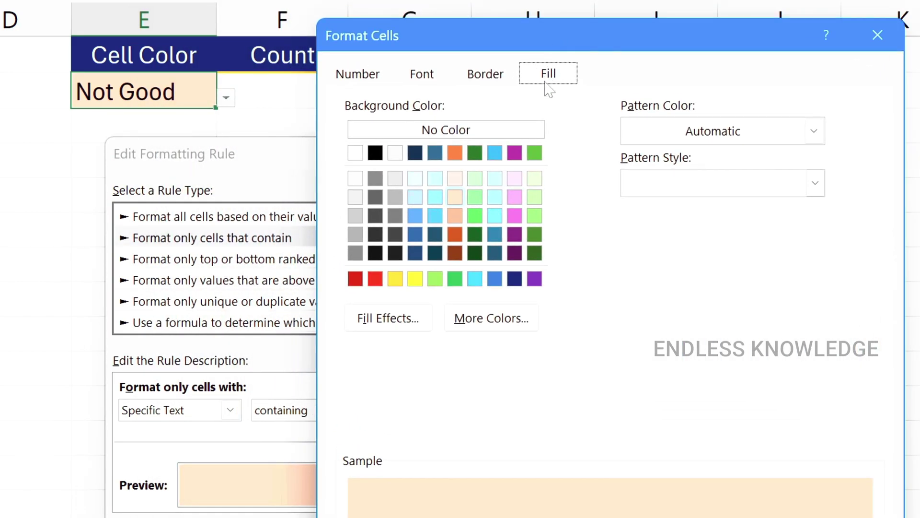
{"action": "left_click", "coordinate": [427, 77]}
{"action": "left_click", "coordinate": [741, 276]}
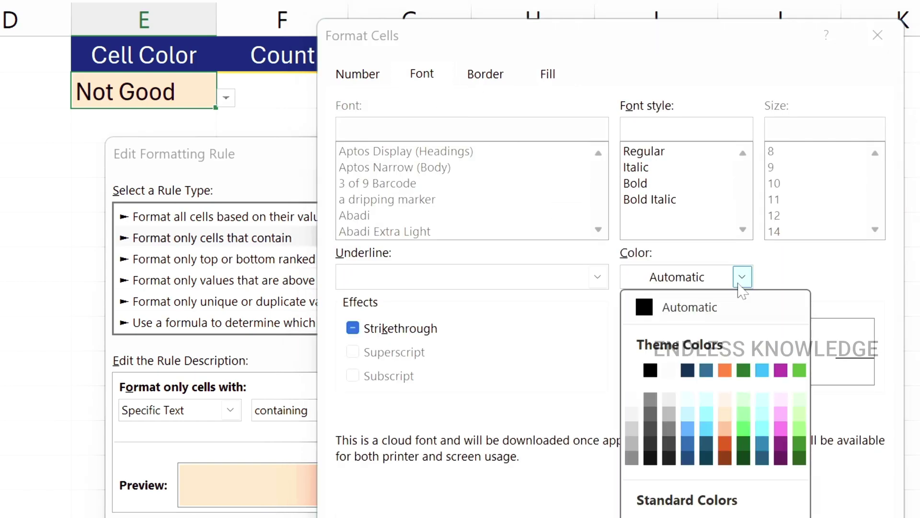
{"action": "left_click", "coordinate": [725, 418]}
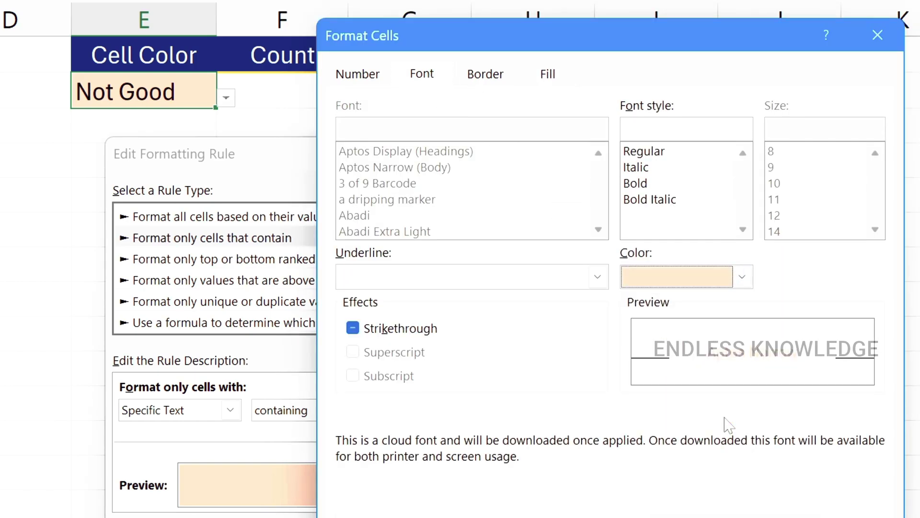
{"action": "left_click", "coordinate": [690, 483]}
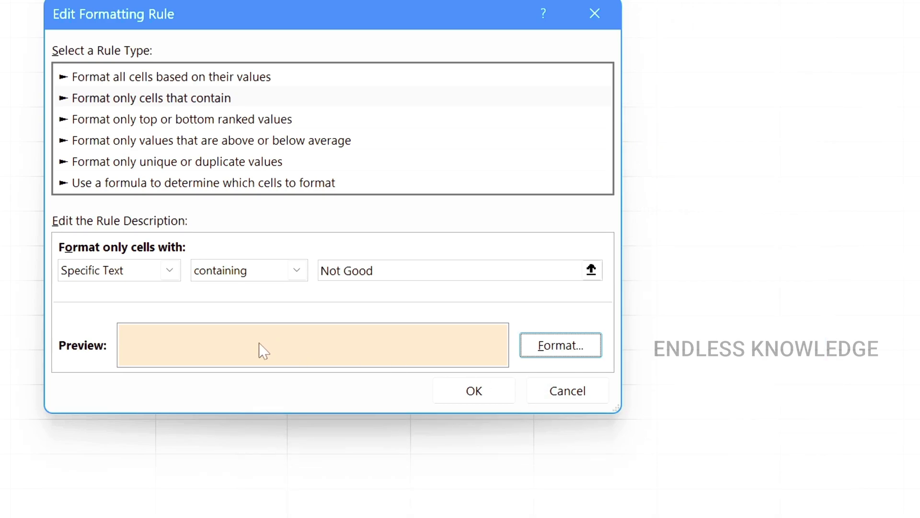
{"action": "left_click", "coordinate": [479, 394]}
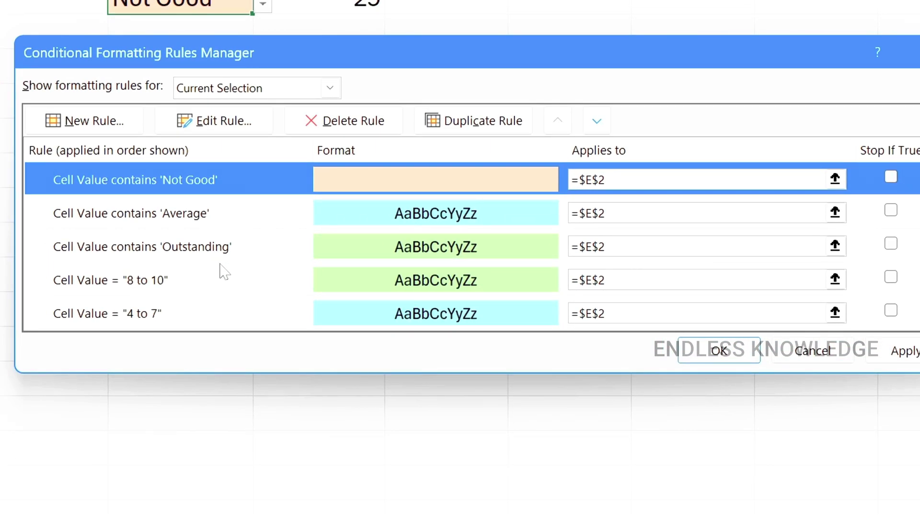
Set the Average rule's font colour to light cyan to match its fill.
{"action": "double_click", "coordinate": [238, 222]}
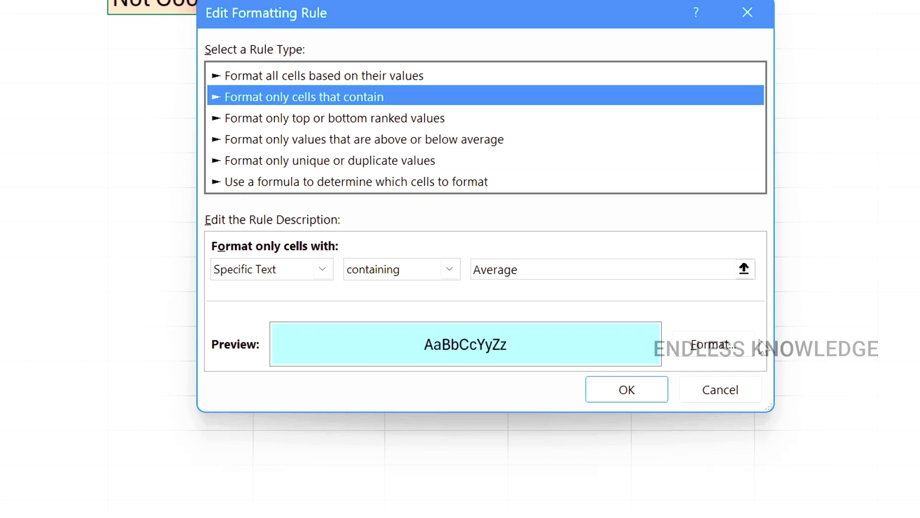
{"action": "left_click", "coordinate": [708, 355]}
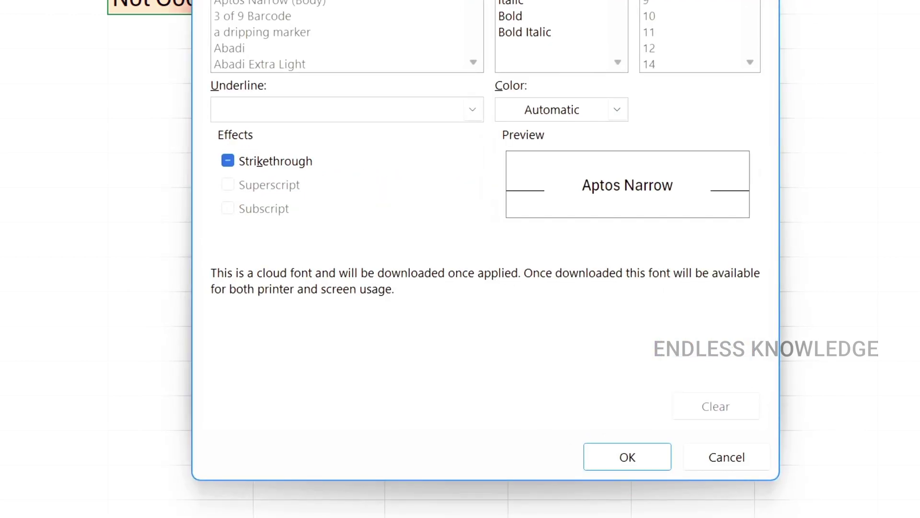
{"action": "left_click", "coordinate": [617, 109]}
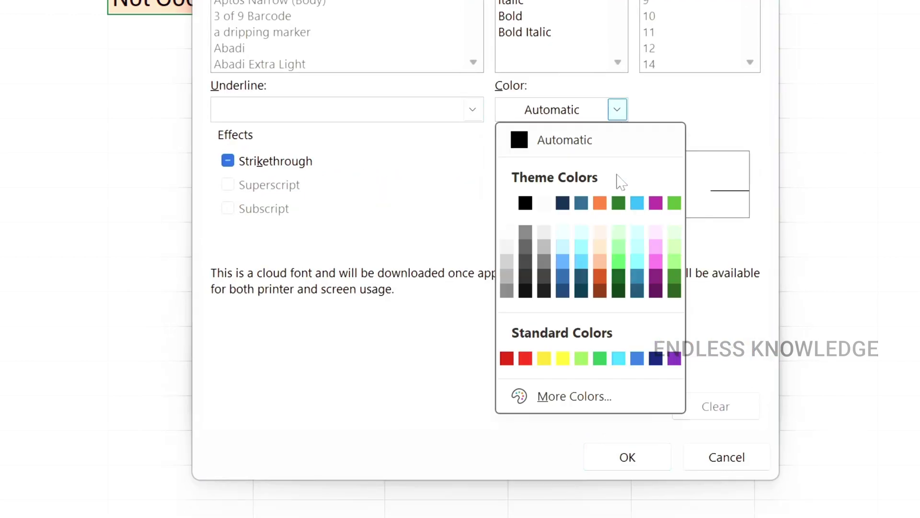
{"action": "left_click", "coordinate": [637, 247]}
{"action": "left_click", "coordinate": [622, 454]}
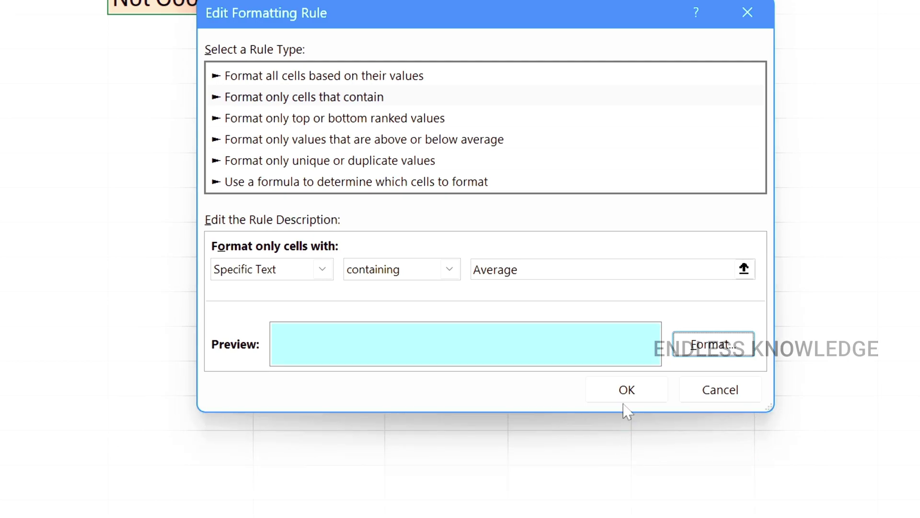
{"action": "left_click", "coordinate": [619, 391]}
Set the Outstanding rule's font colour to light green and apply all rule changes.
{"action": "double_click", "coordinate": [234, 243]}
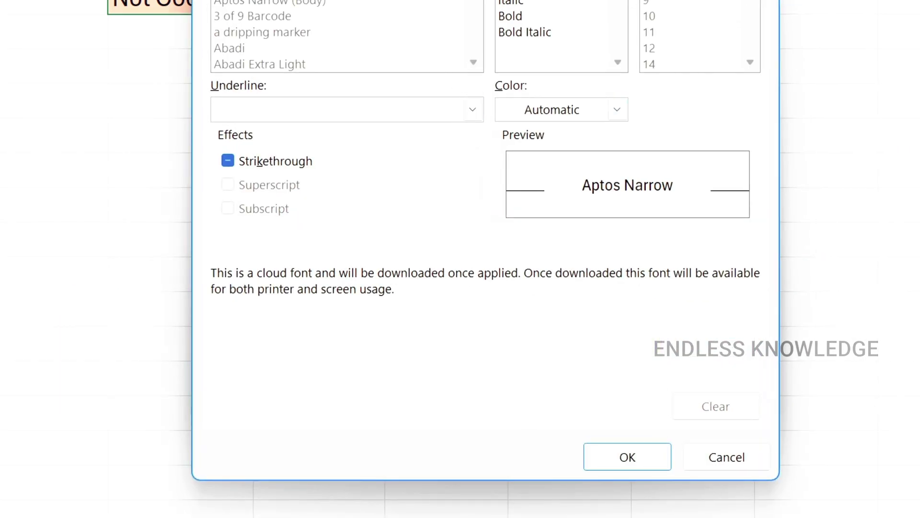
{"action": "left_click", "coordinate": [592, 112]}
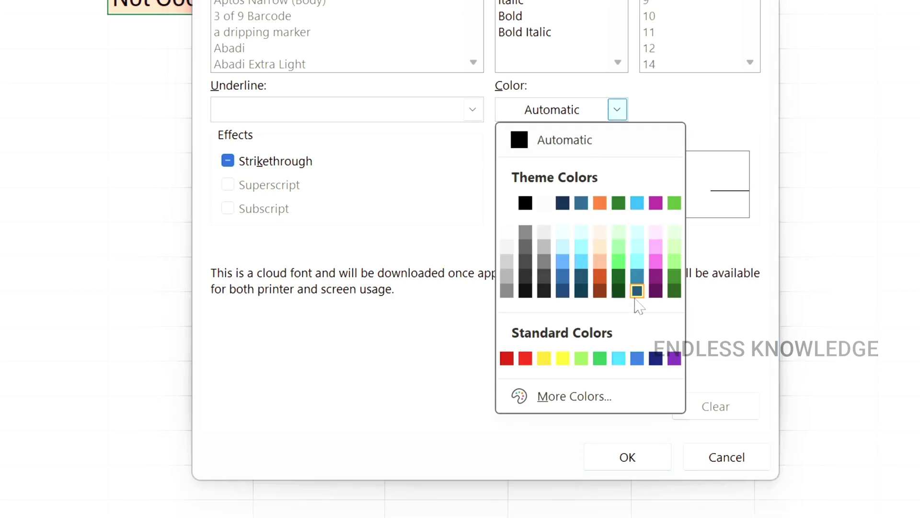
{"action": "left_click", "coordinate": [675, 261]}
{"action": "left_click", "coordinate": [630, 458]}
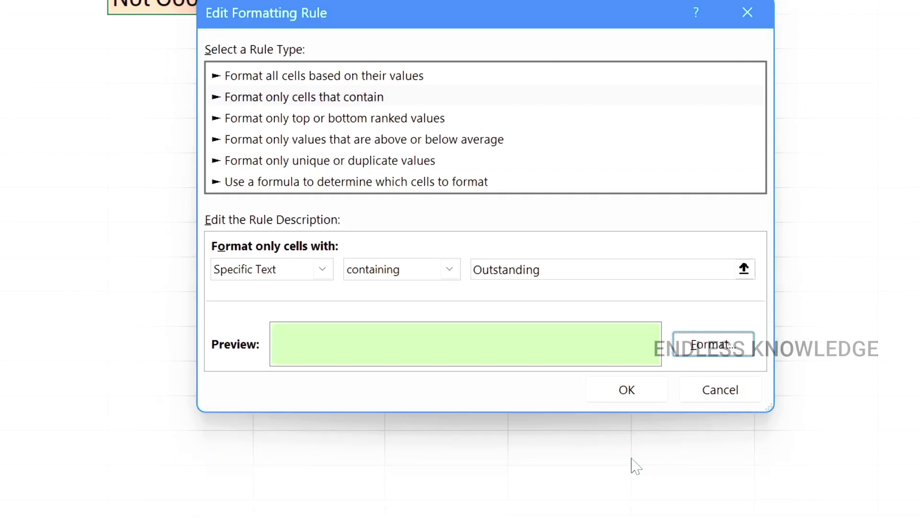
{"action": "left_click", "coordinate": [644, 383]}
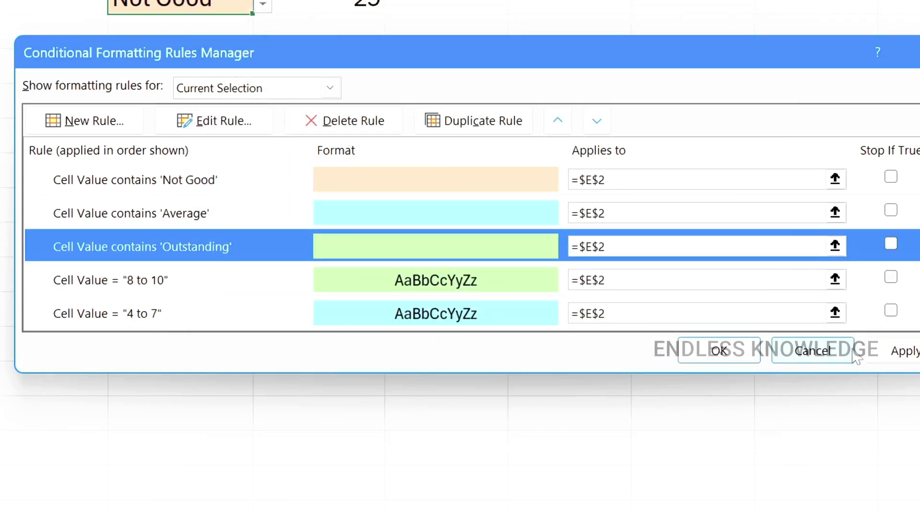
{"action": "left_click", "coordinate": [885, 352]}
{"action": "left_click", "coordinate": [715, 351]}
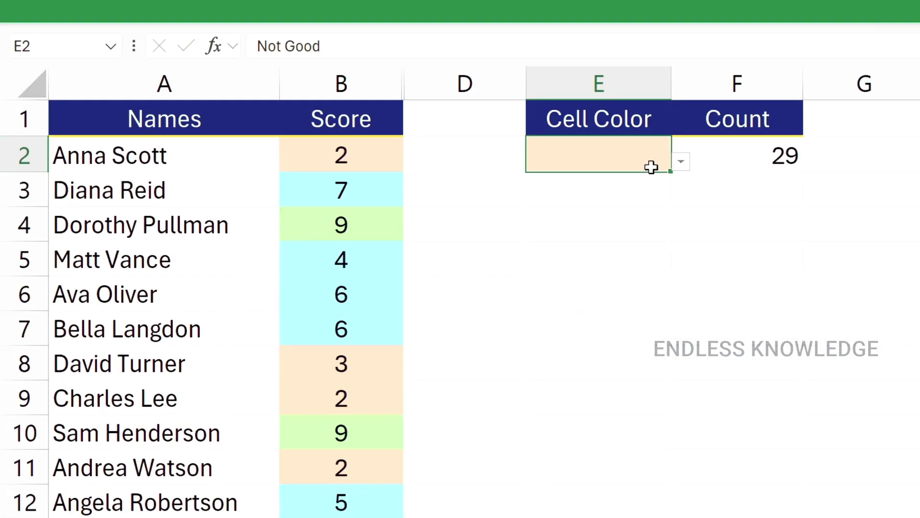
Cycle E2 through Not Good, Average and Outstanding, ending on Not Good with Count 29.
{"action": "left_click", "coordinate": [263, 6]}
{"action": "left_click", "coordinate": [641, 188]}
{"action": "left_click", "coordinate": [682, 163]}
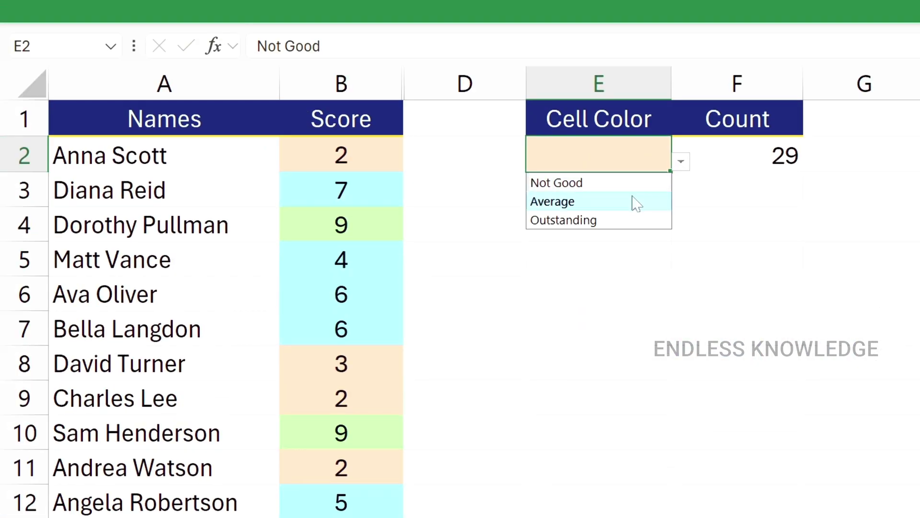
{"action": "left_click", "coordinate": [637, 202]}
{"action": "left_click", "coordinate": [681, 162]}
{"action": "left_click", "coordinate": [617, 219]}
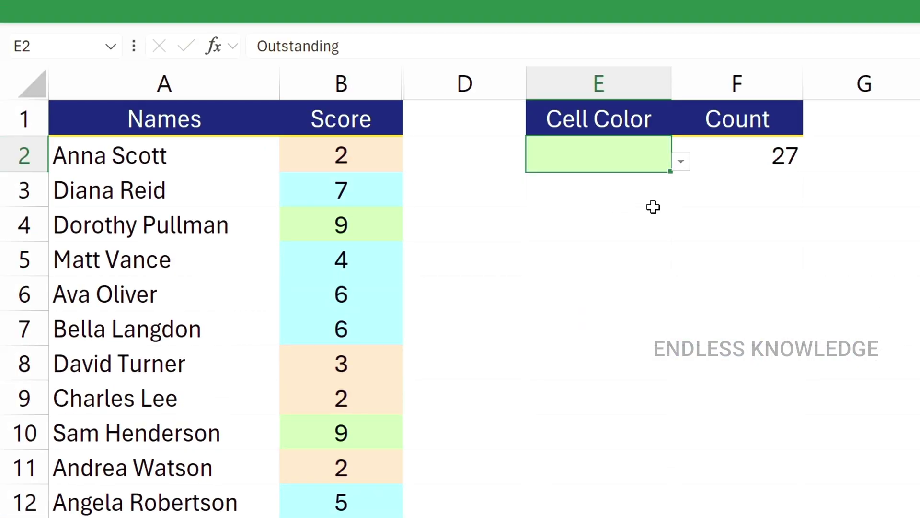
{"action": "left_click", "coordinate": [682, 164]}
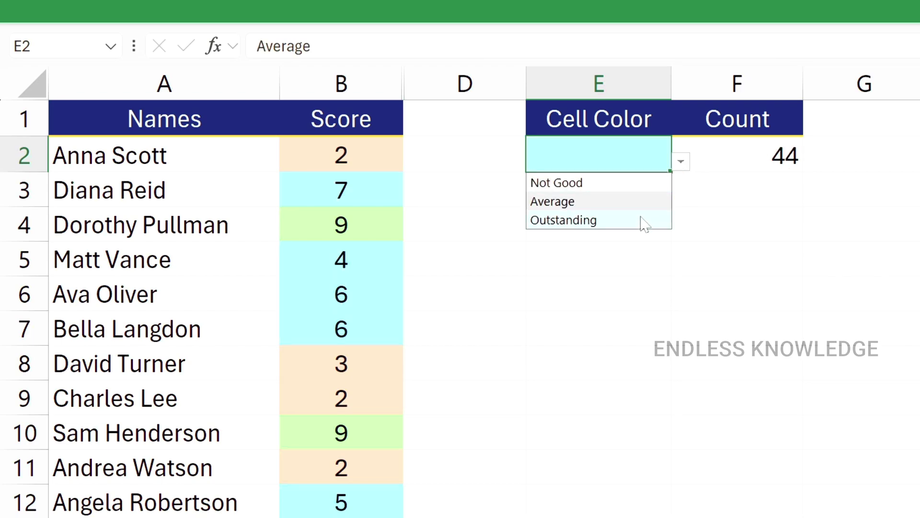
{"action": "left_click", "coordinate": [641, 221]}
{"action": "left_click", "coordinate": [680, 163]}
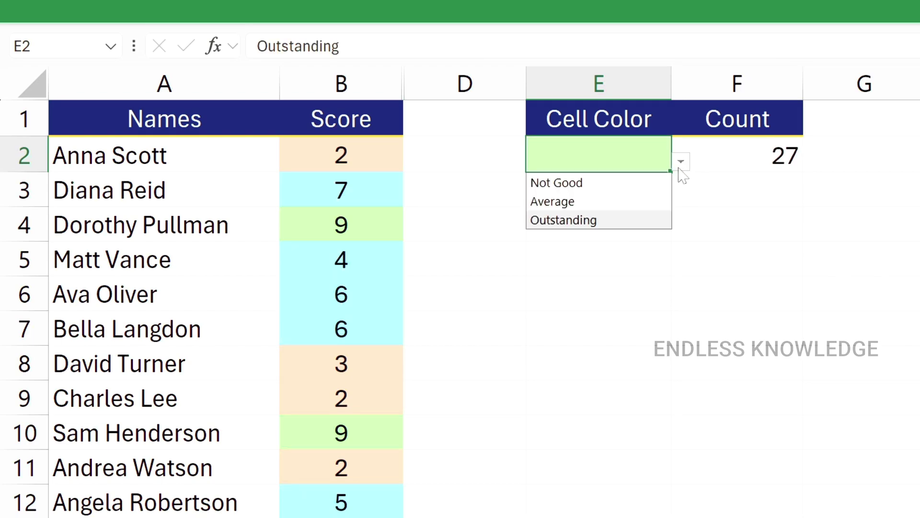
{"action": "left_click", "coordinate": [638, 187]}
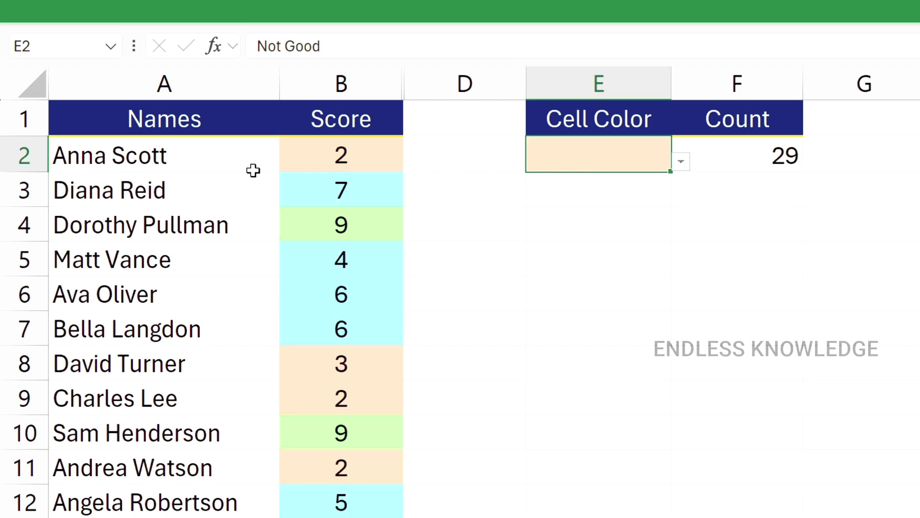
Set E2 to Average and change the B2 score to 5.
{"action": "left_click", "coordinate": [379, 155]}
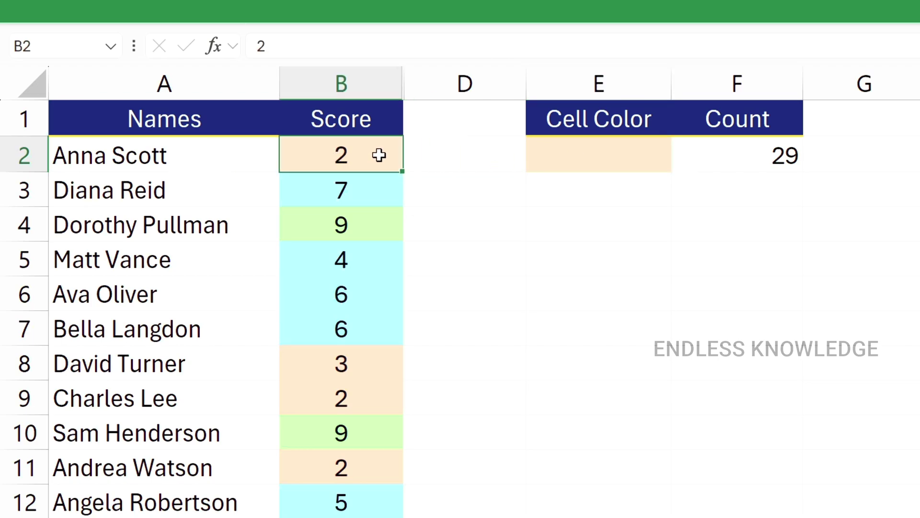
{"action": "left_click", "coordinate": [641, 150]}
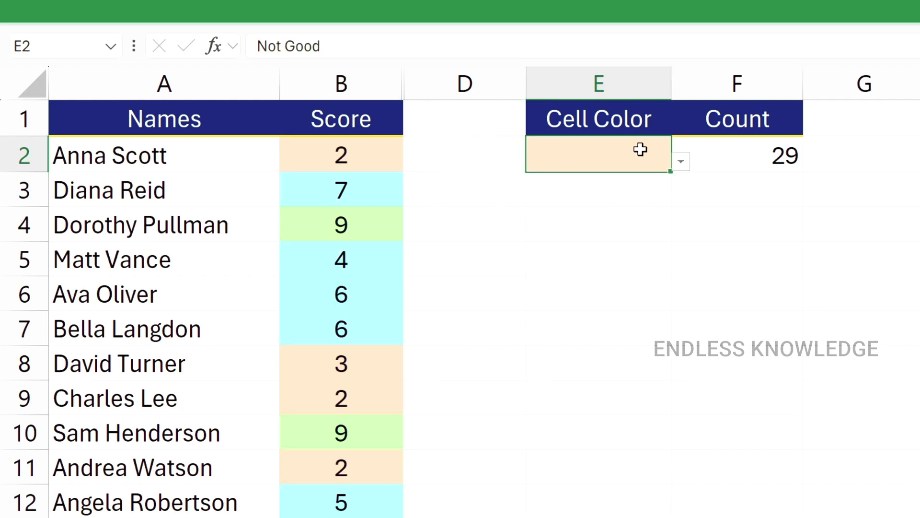
{"action": "left_click", "coordinate": [680, 161]}
{"action": "left_click", "coordinate": [647, 201]}
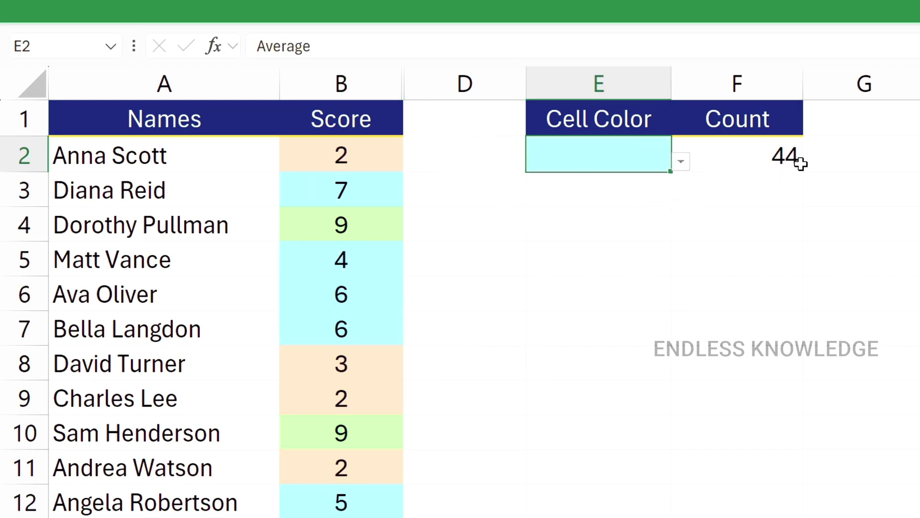
{"action": "left_click", "coordinate": [304, 159]}
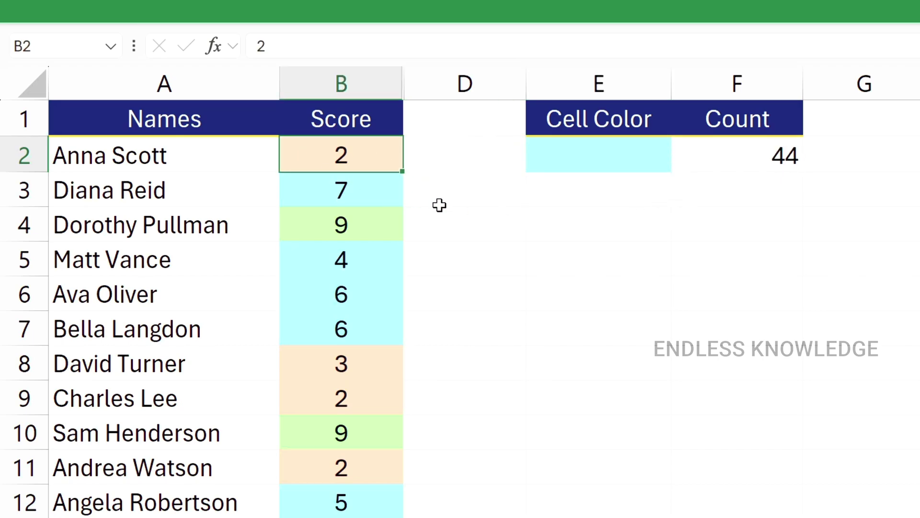
{"action": "type", "text": "5"}
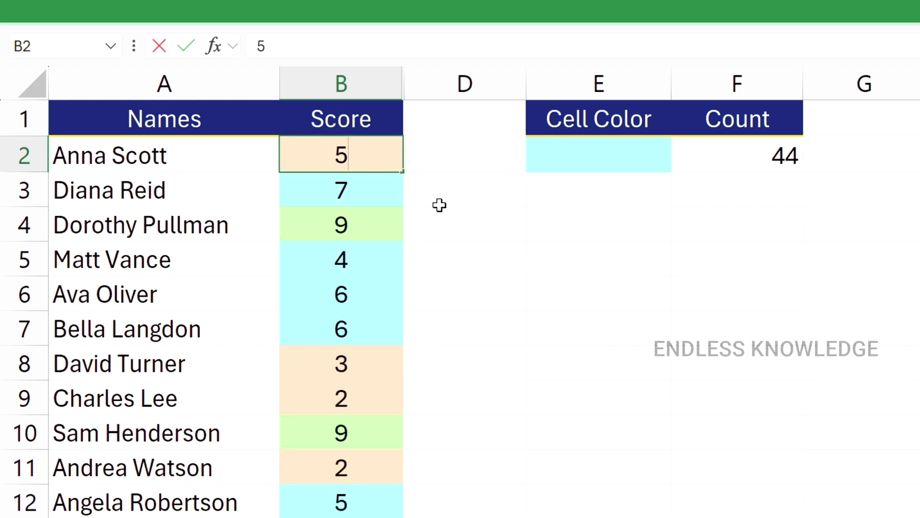
{"action": "key", "text": "Return"}
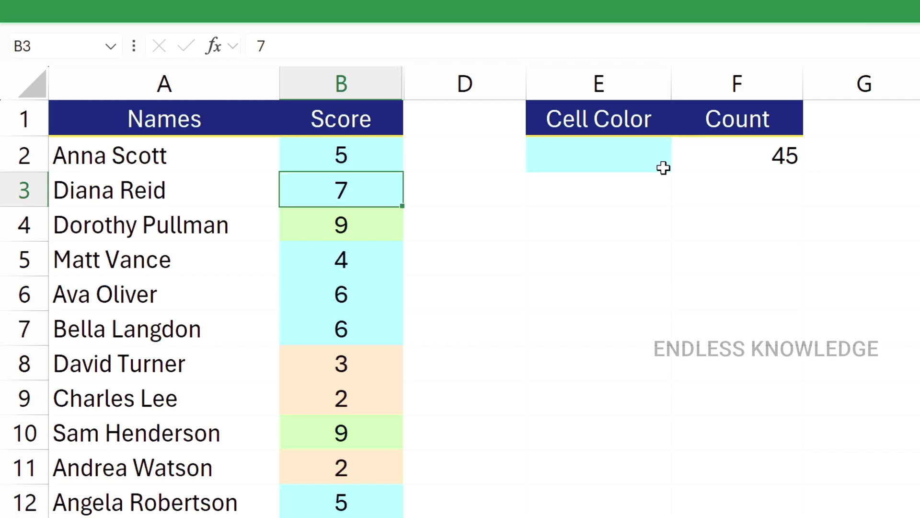
Set E2 to Outstanding and change the B2 score to 8.
{"action": "left_click", "coordinate": [344, 161]}
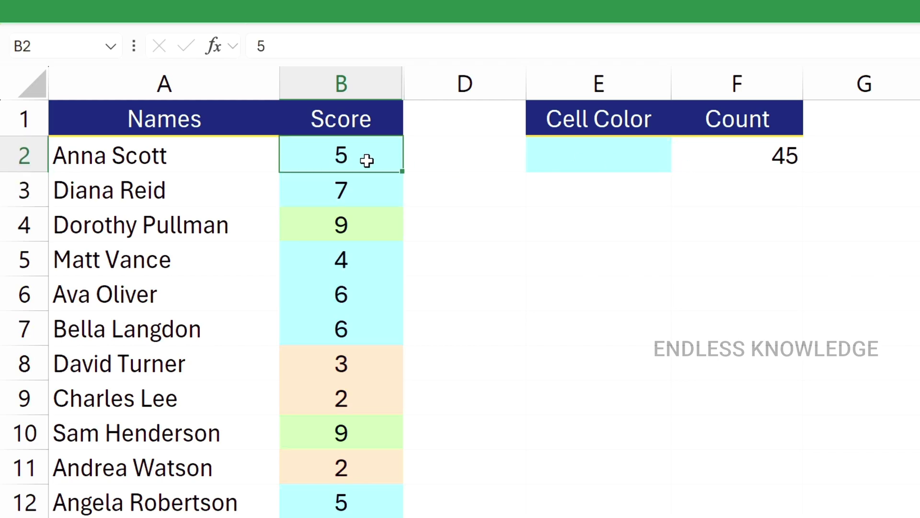
{"action": "left_click", "coordinate": [617, 149]}
{"action": "left_click", "coordinate": [681, 162]}
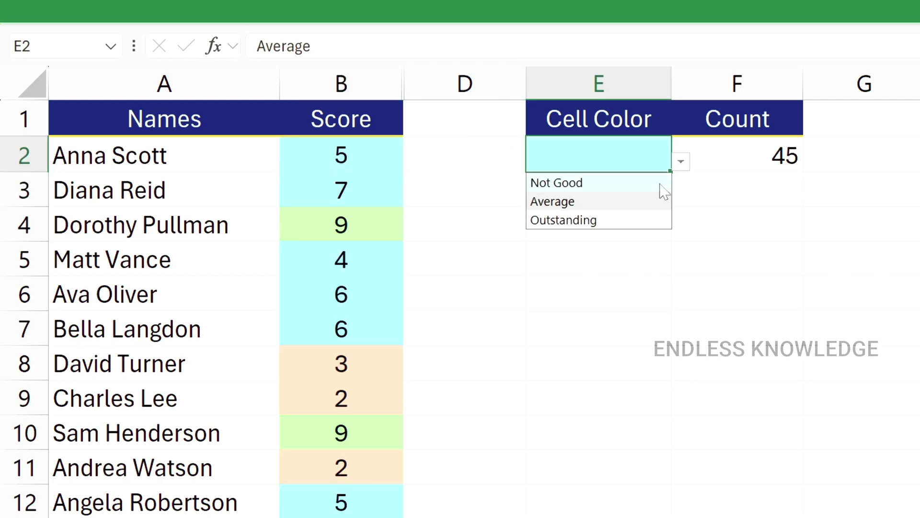
{"action": "left_click", "coordinate": [597, 224]}
{"action": "left_click", "coordinate": [295, 150]}
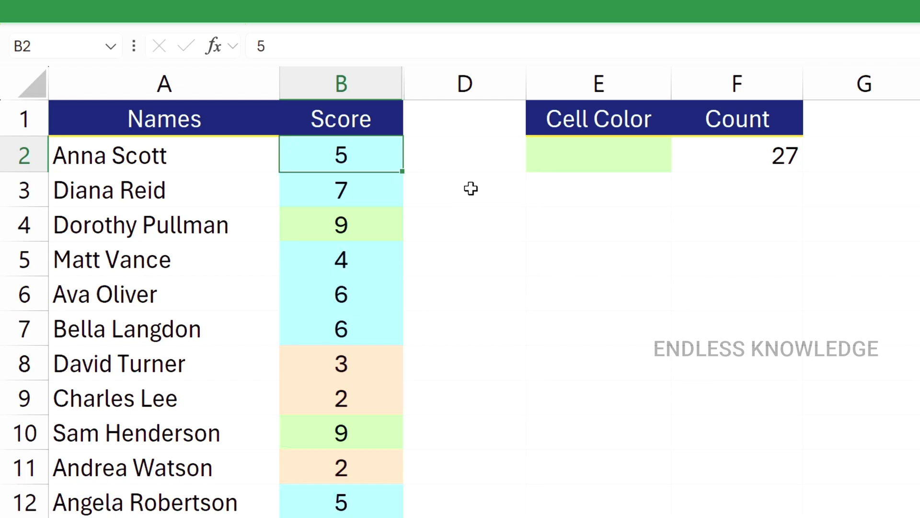
{"action": "type", "text": "8"}
{"action": "key", "text": "Return"}
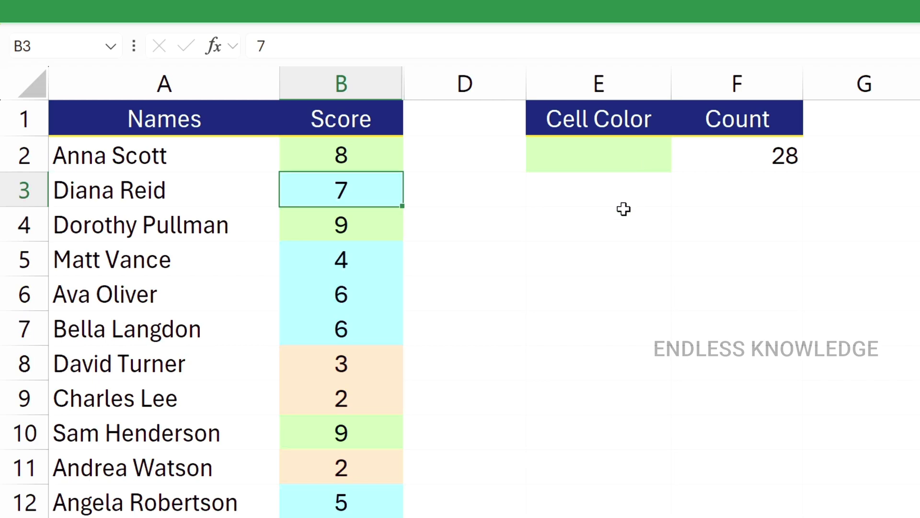
Copy E2 down to E4, then set E3 to Average and E4 to Not Good.
{"action": "left_click", "coordinate": [643, 179]}
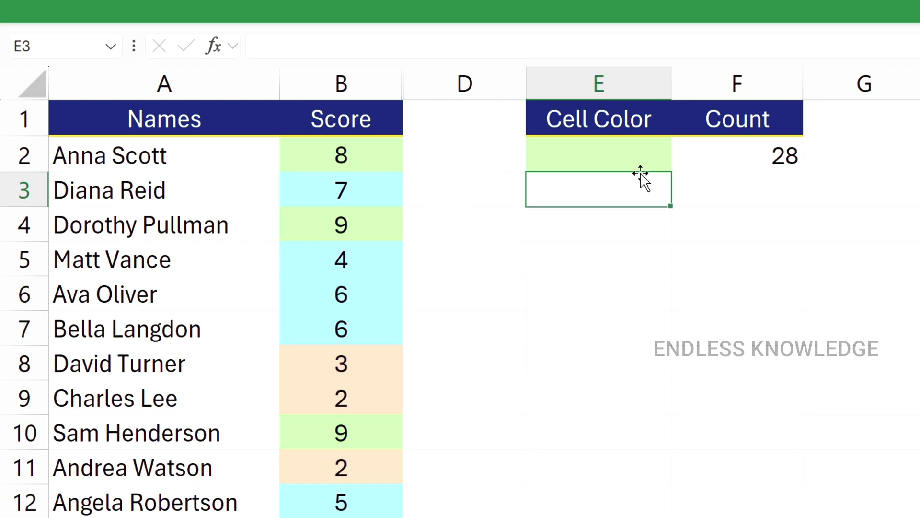
{"action": "left_click", "coordinate": [656, 163]}
{"action": "left_click_drag", "start_coordinate": [671, 178], "coordinate": [663, 232]}
{"action": "left_click", "coordinate": [643, 193]}
{"action": "left_click", "coordinate": [679, 196]}
{"action": "left_click", "coordinate": [616, 240]}
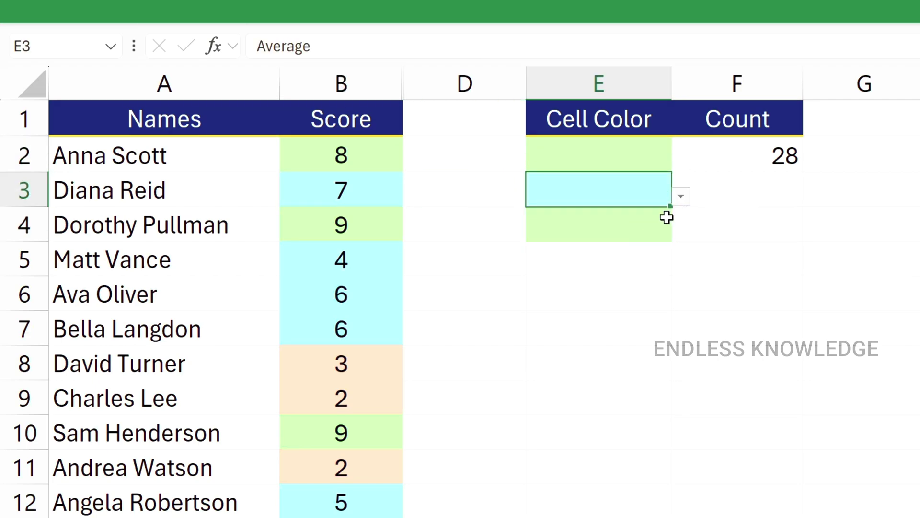
{"action": "left_click", "coordinate": [666, 216]}
{"action": "left_click", "coordinate": [681, 231]}
{"action": "left_click", "coordinate": [629, 259]}
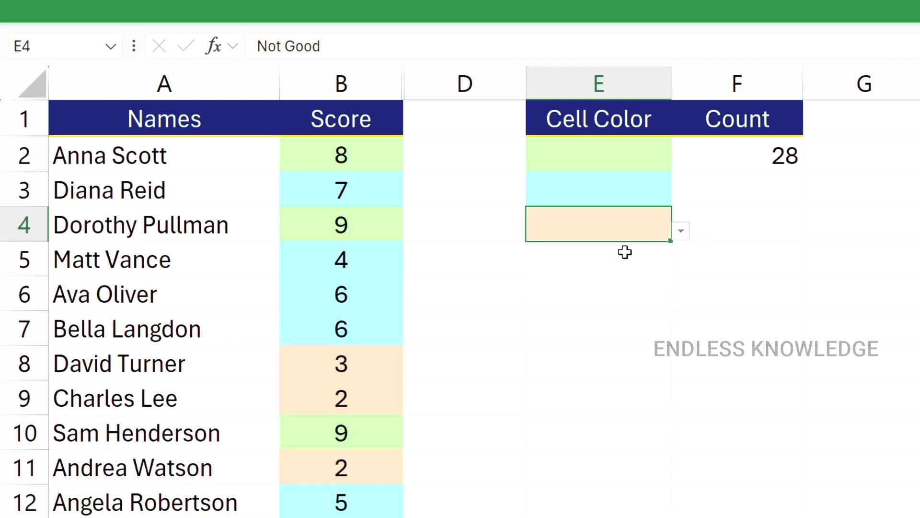
Copy the Count formula from F2 down to F4 and start editing F2.
{"action": "left_click", "coordinate": [789, 166]}
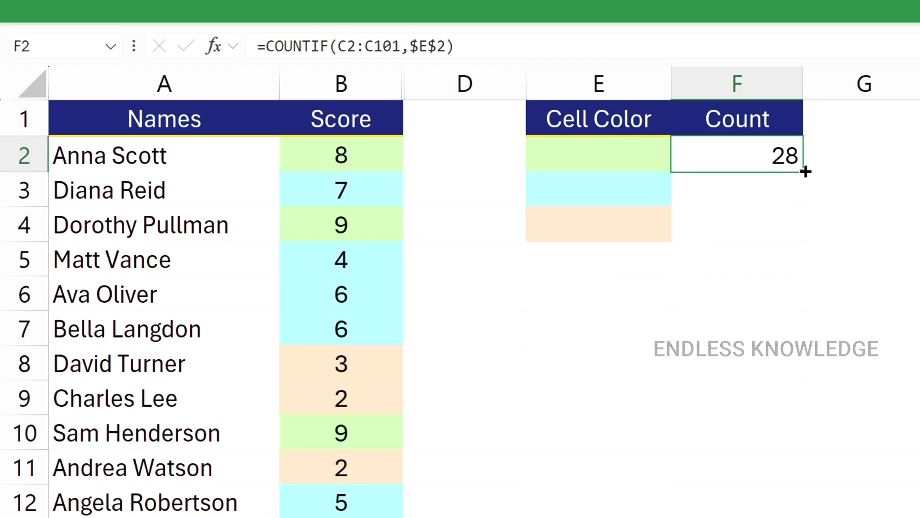
{"action": "left_click_drag", "start_coordinate": [803, 171], "coordinate": [776, 234]}
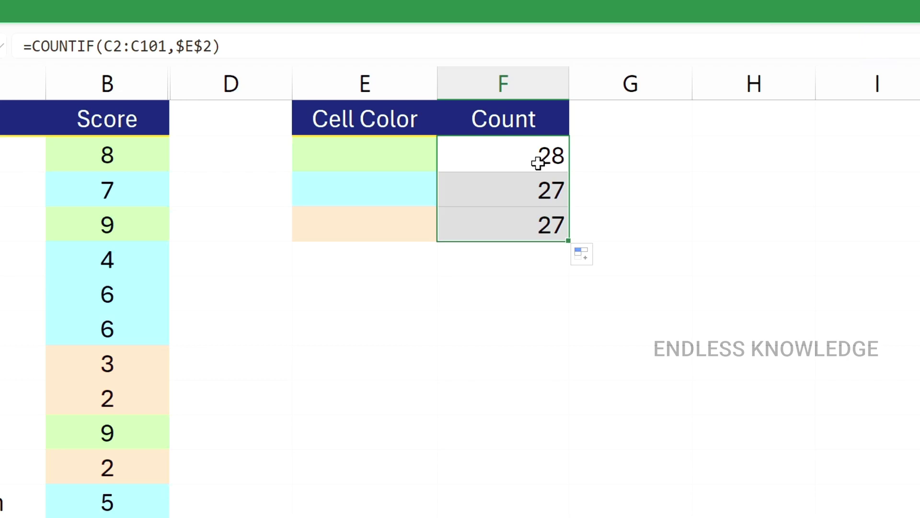
{"action": "left_click", "coordinate": [537, 162]}
{"action": "double_click", "coordinate": [538, 158]}
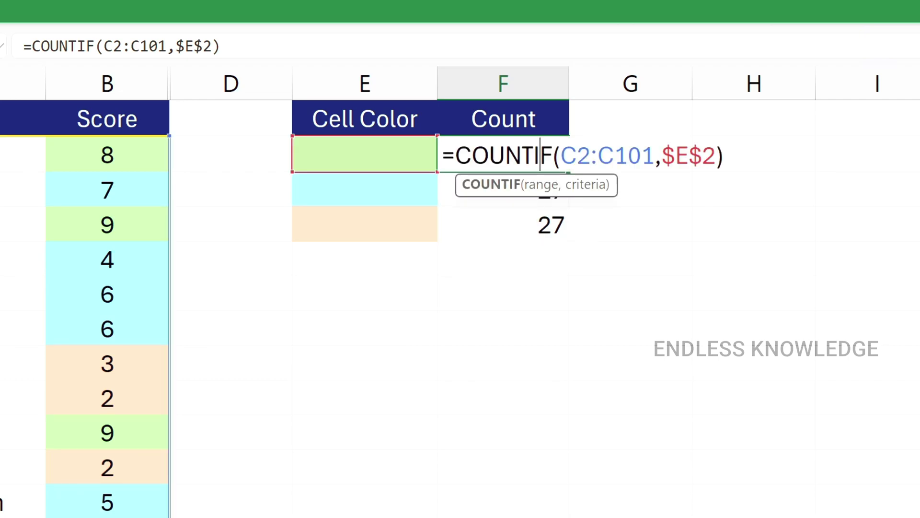
Change F2's criteria from $E$2 to relative E2 and refill the formula through F4.
{"action": "left_click_drag", "start_coordinate": [663, 156], "coordinate": [716, 156]}
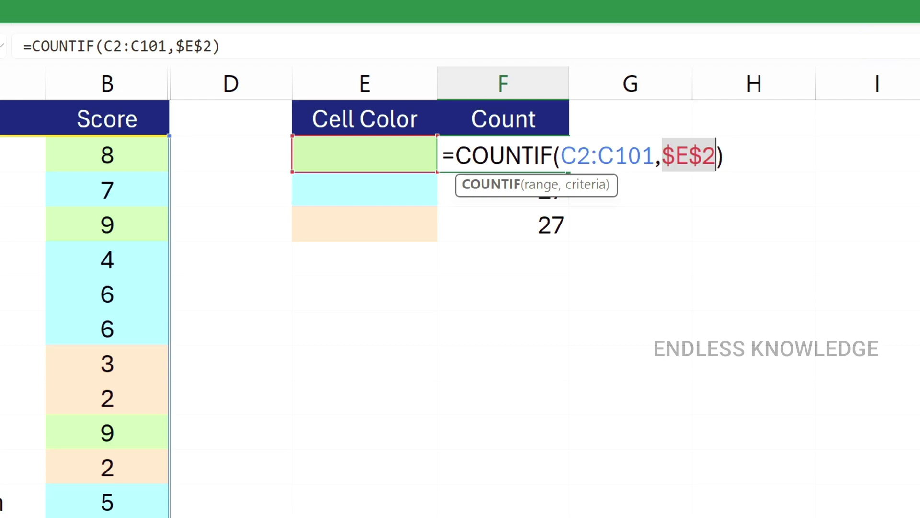
{"action": "left_click", "coordinate": [401, 154]}
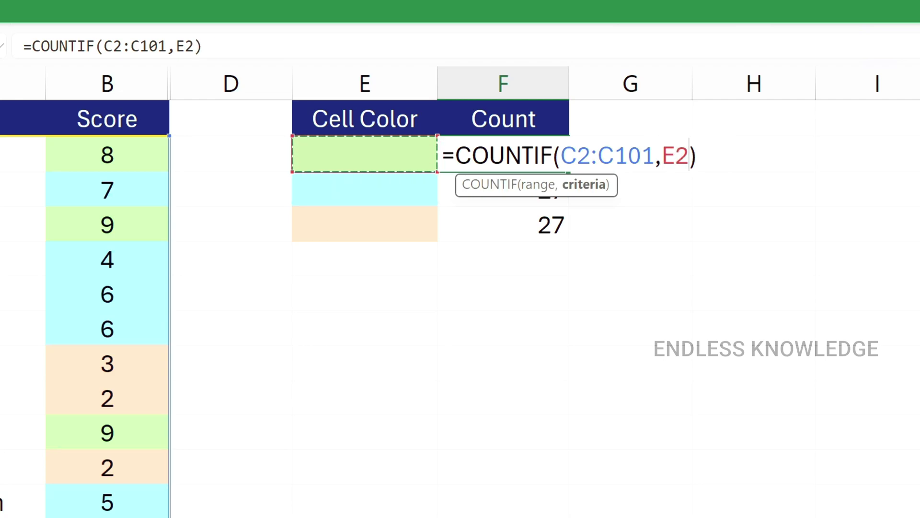
{"action": "key", "text": "Return"}
{"action": "left_click", "coordinate": [562, 166]}
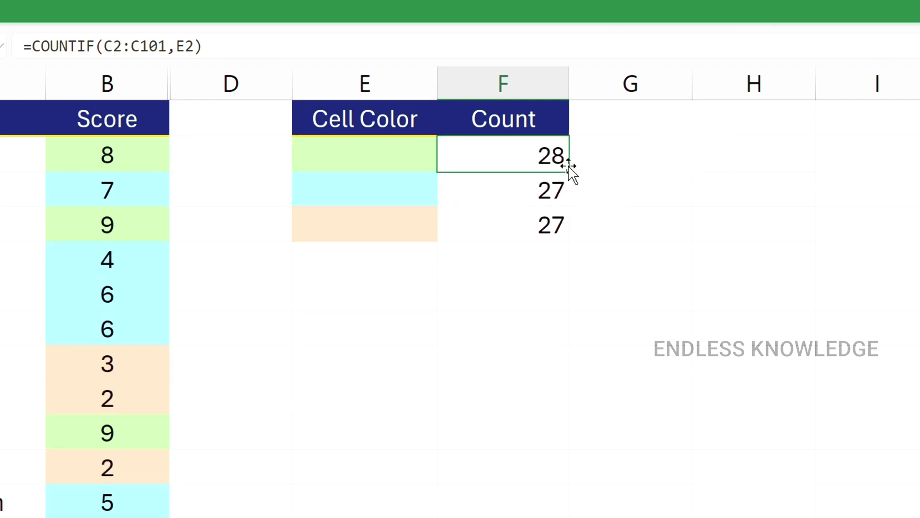
{"action": "double_click", "coordinate": [568, 172]}
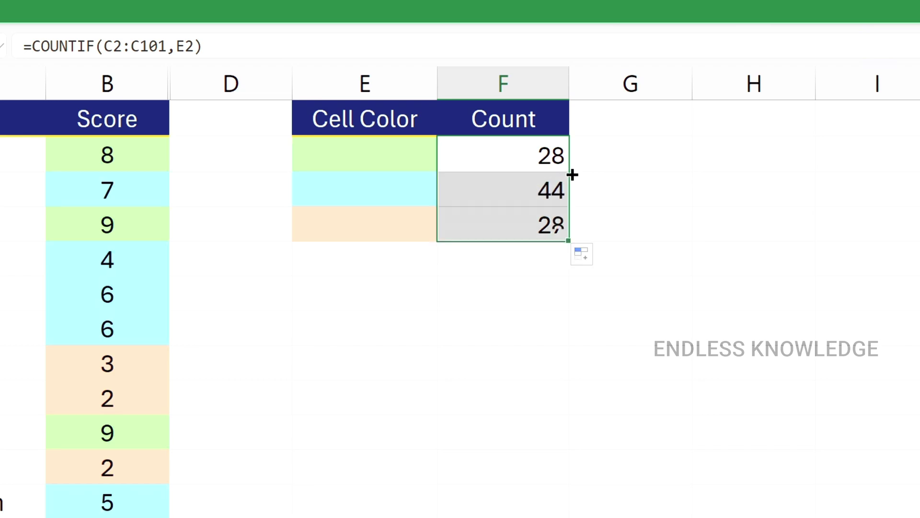
{"action": "left_click", "coordinate": [540, 175]}
{"action": "double_click", "coordinate": [539, 222]}
{"action": "key", "text": "Escape"}
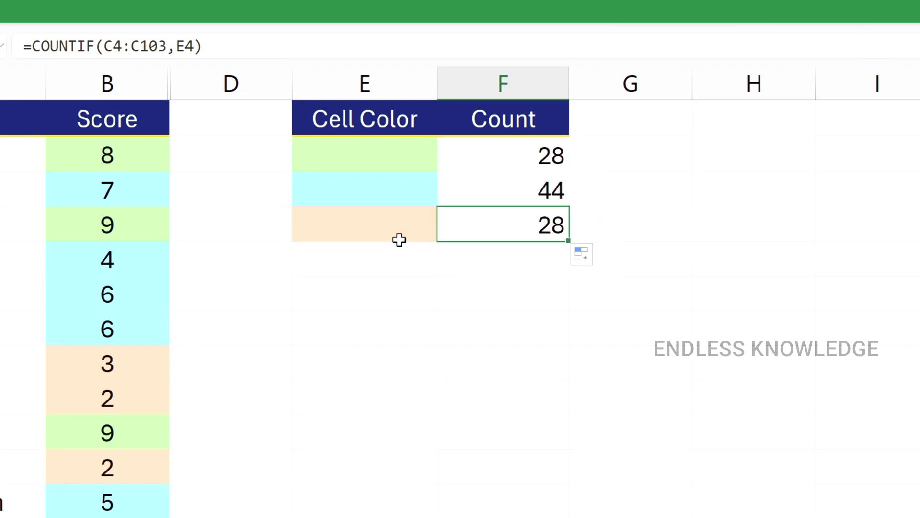
Change the score of 6 in B7 to 2.
{"action": "left_click", "coordinate": [131, 364]}
{"action": "left_click", "coordinate": [132, 327]}
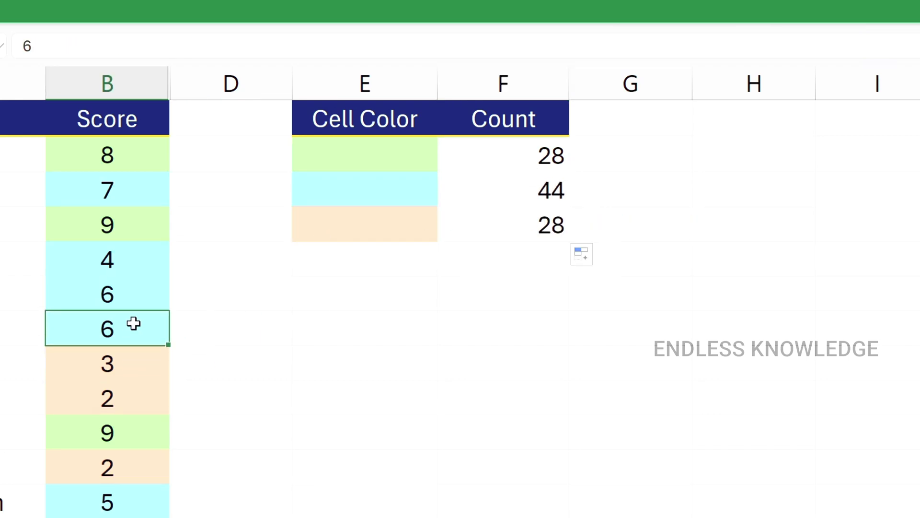
{"action": "type", "text": "2"}
{"action": "key", "text": "Return"}
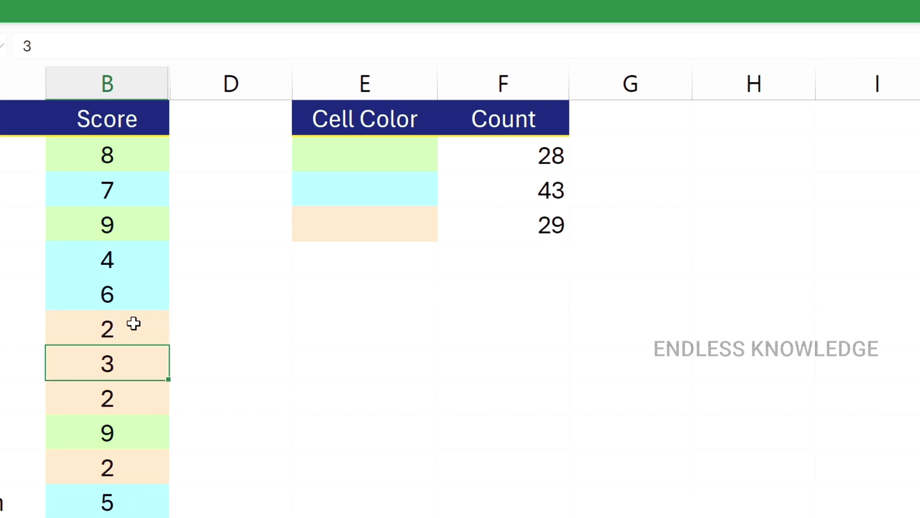